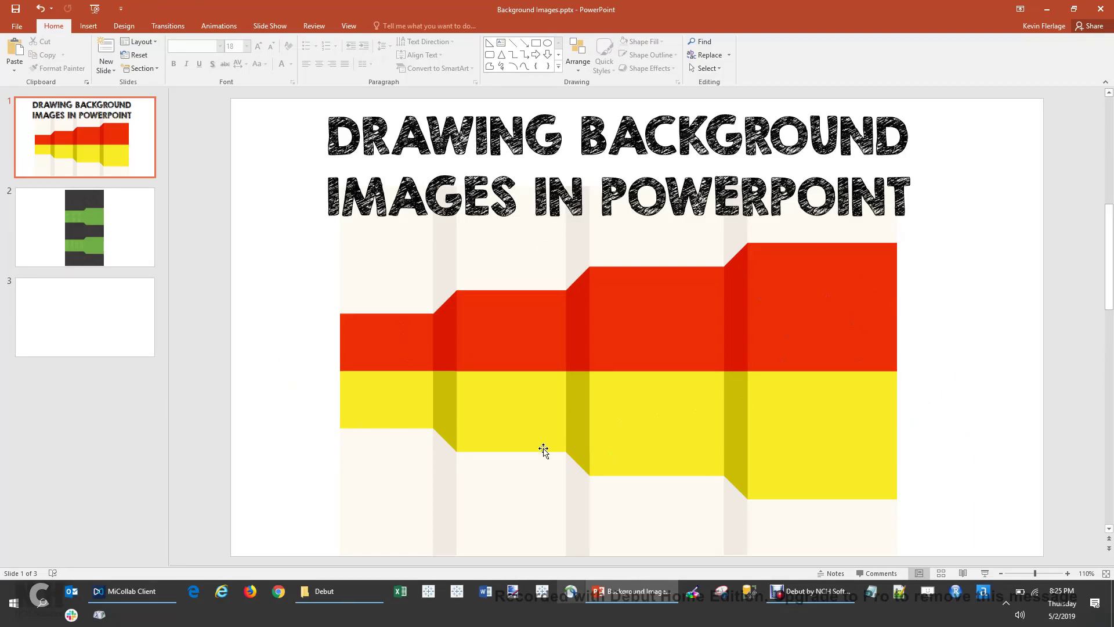
Preview the title slide and the slide 2 banner examples, ending on the black-and-green banner
{"action": "left_click", "coordinate": [119, 232]}
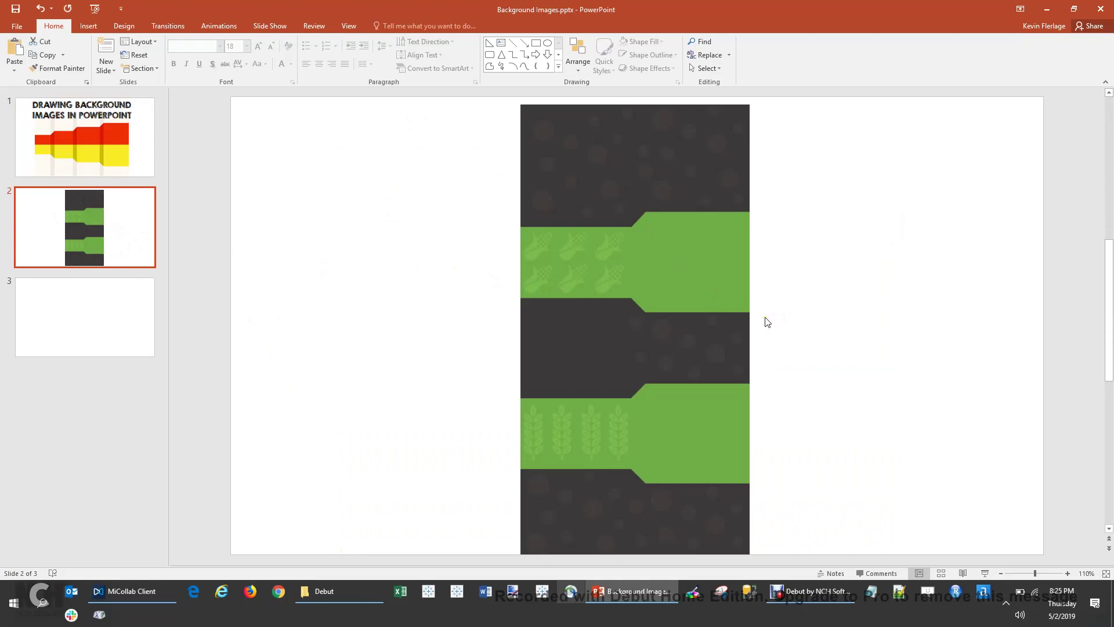
{"action": "left_click", "coordinate": [142, 150]}
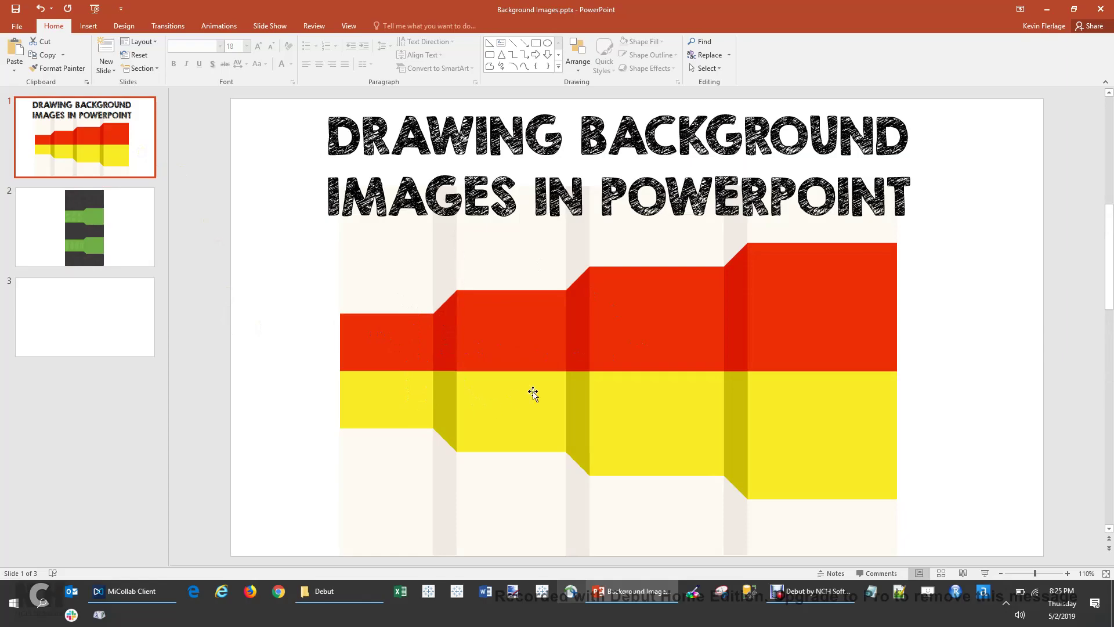
{"action": "left_click", "coordinate": [130, 261]}
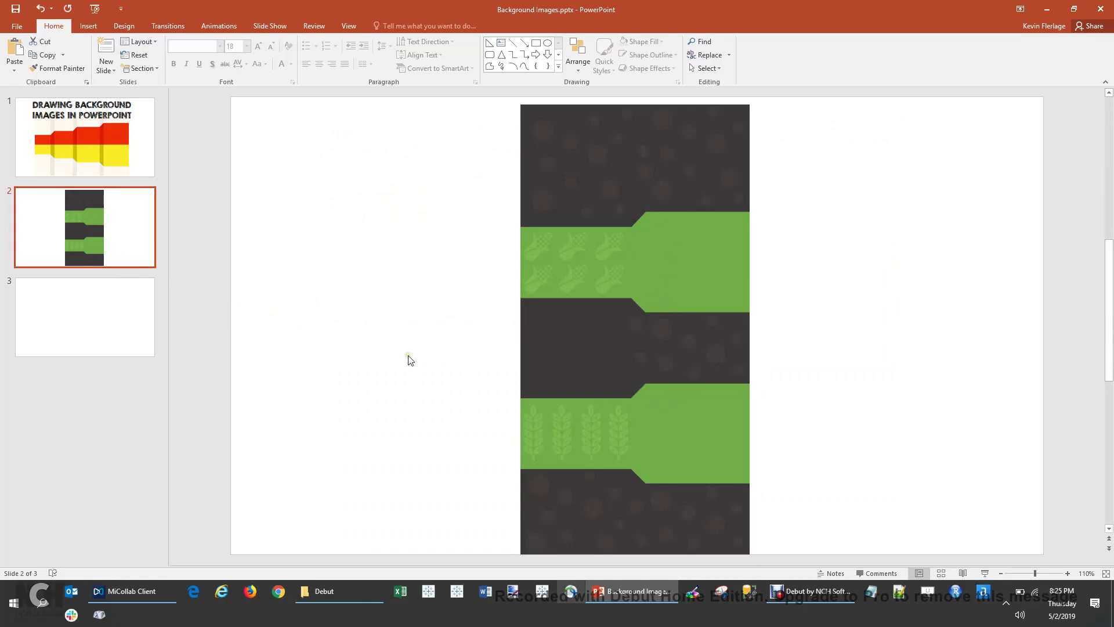
On blank slide 3, draw a red rectangle with no outline
{"action": "left_click", "coordinate": [106, 318]}
{"action": "left_click", "coordinate": [89, 26]}
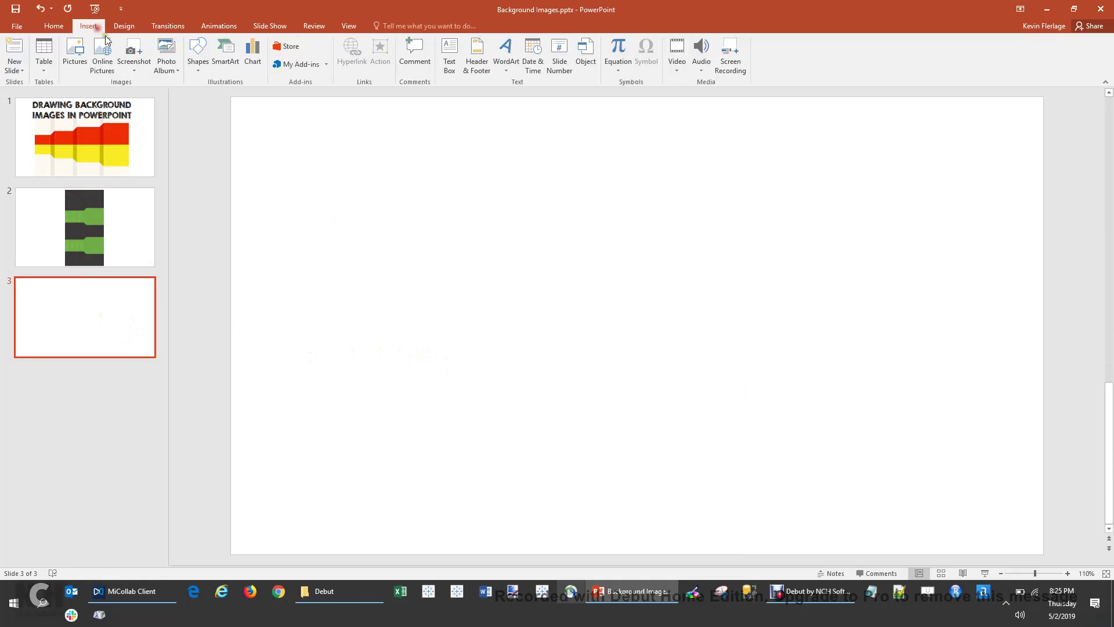
{"action": "left_click", "coordinate": [198, 58]}
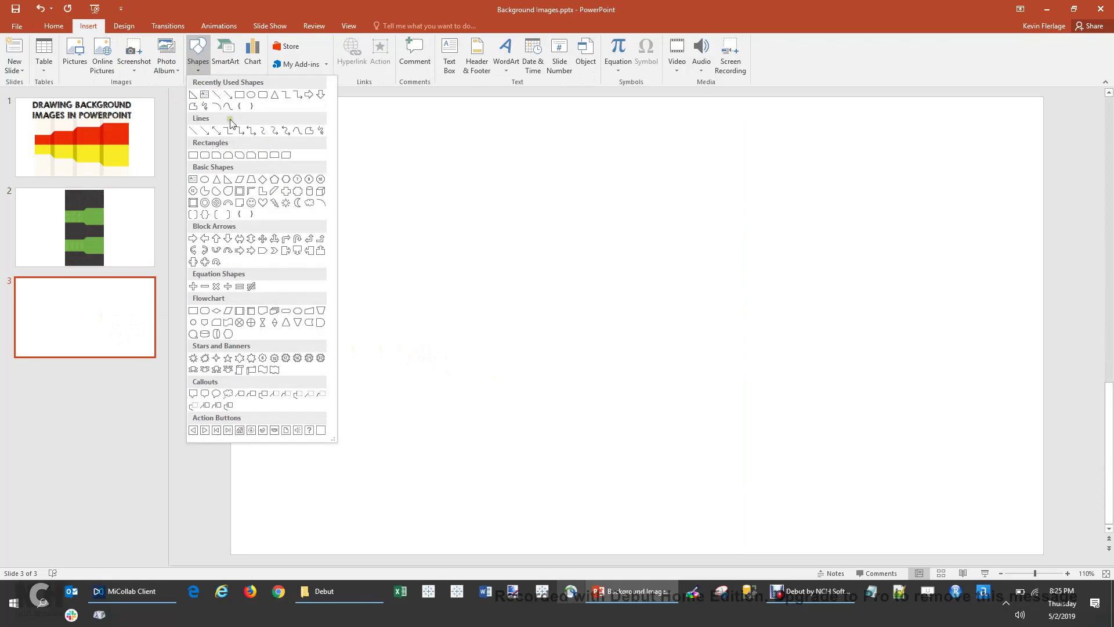
{"action": "left_click", "coordinate": [239, 94]}
{"action": "left_click_drag", "start_coordinate": [331, 243], "coordinate": [454, 318]}
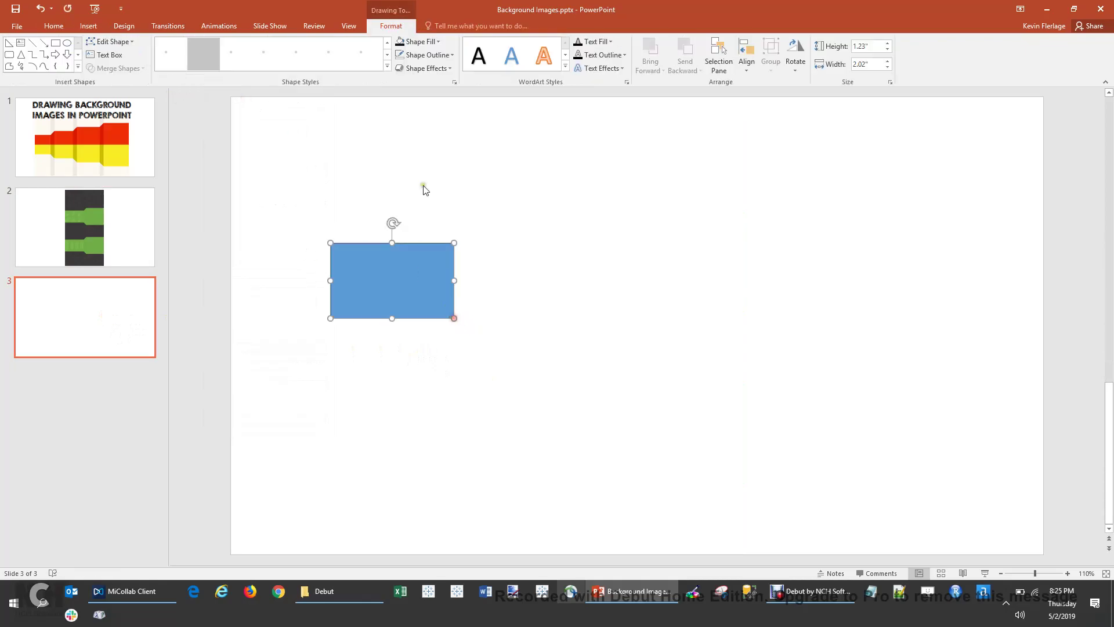
{"action": "left_click", "coordinate": [450, 54]}
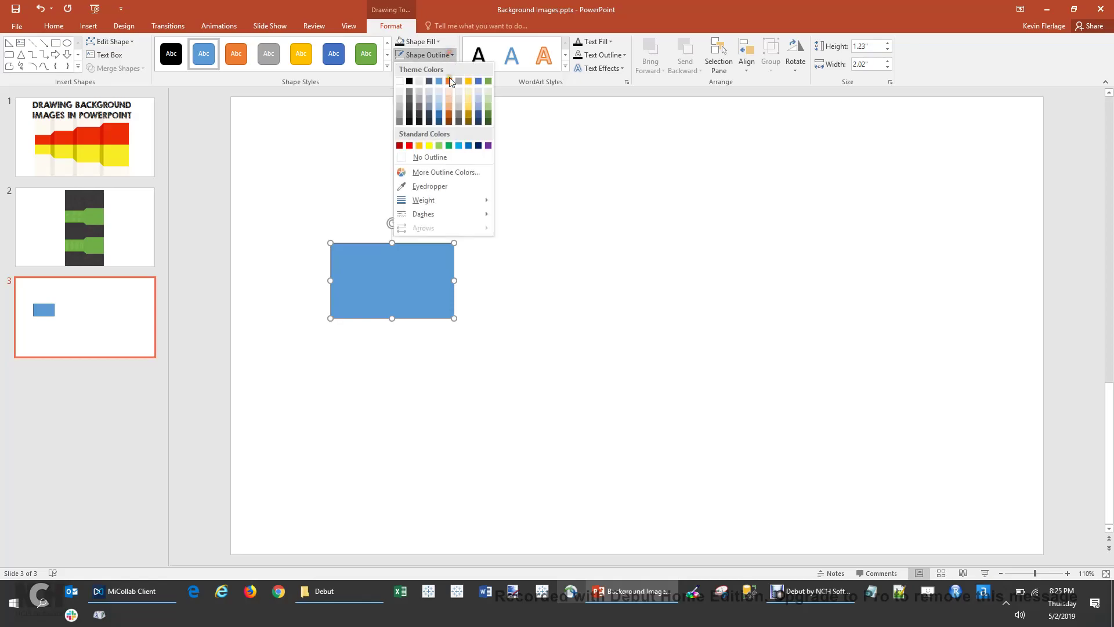
{"action": "left_click", "coordinate": [430, 157]}
{"action": "left_click_drag", "start_coordinate": [427, 275], "coordinate": [423, 243]}
{"action": "left_click", "coordinate": [440, 43]}
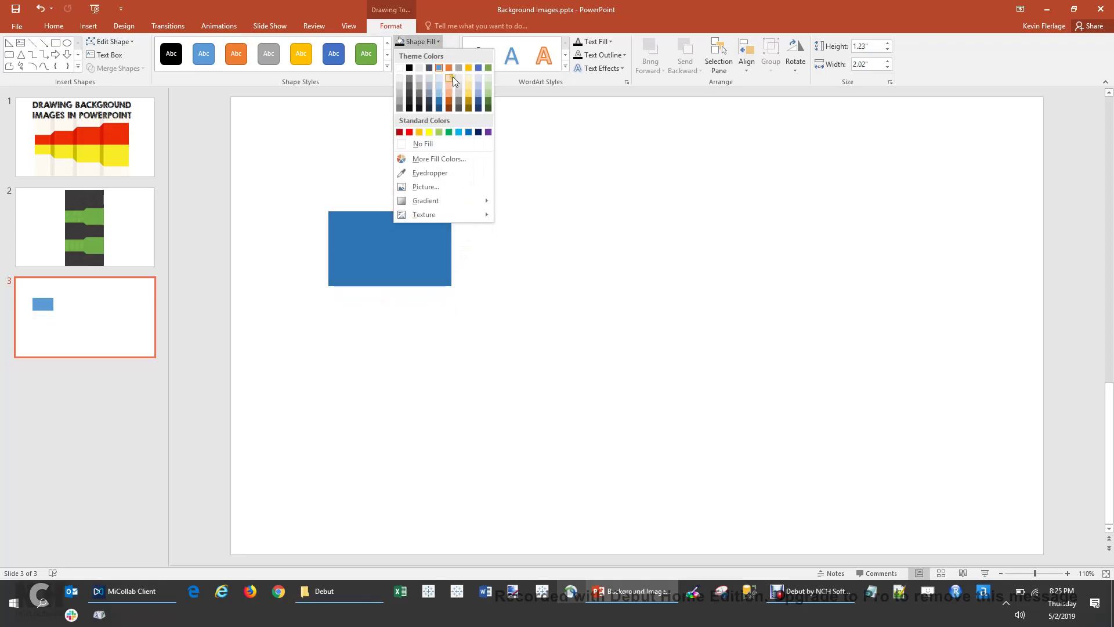
{"action": "left_click", "coordinate": [411, 132]}
{"action": "left_click", "coordinate": [510, 290]}
Duplicate the red rectangle directly beneath itself and fill the copy yellow
{"action": "left_click", "coordinate": [418, 238]}
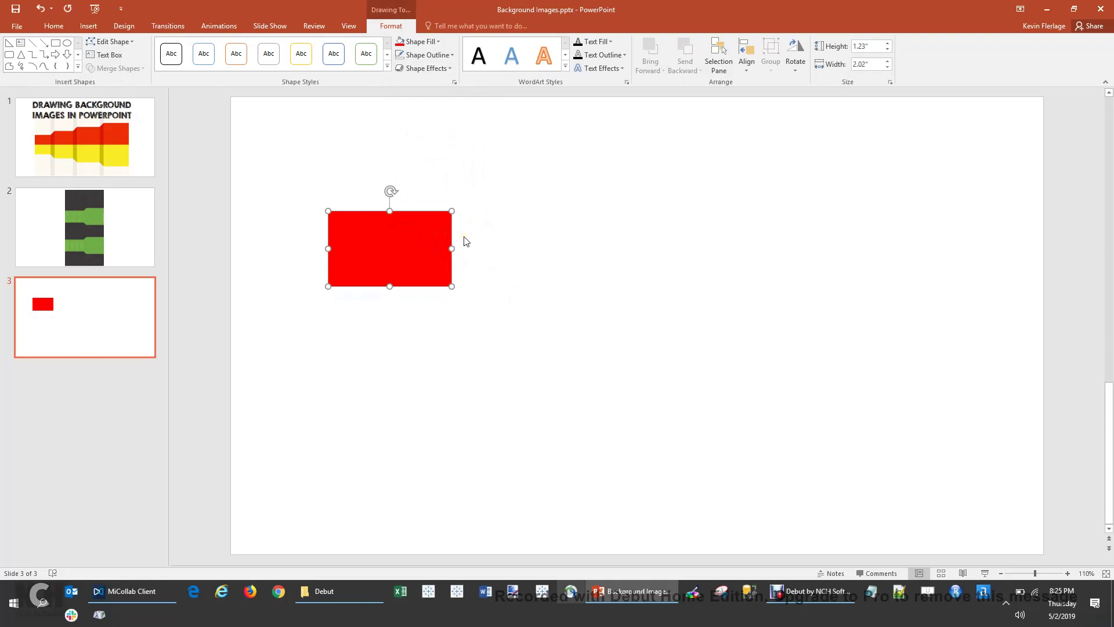
{"action": "key", "text": "ctrl+v"}
{"action": "left_click_drag", "start_coordinate": [427, 247], "coordinate": [414, 306]}
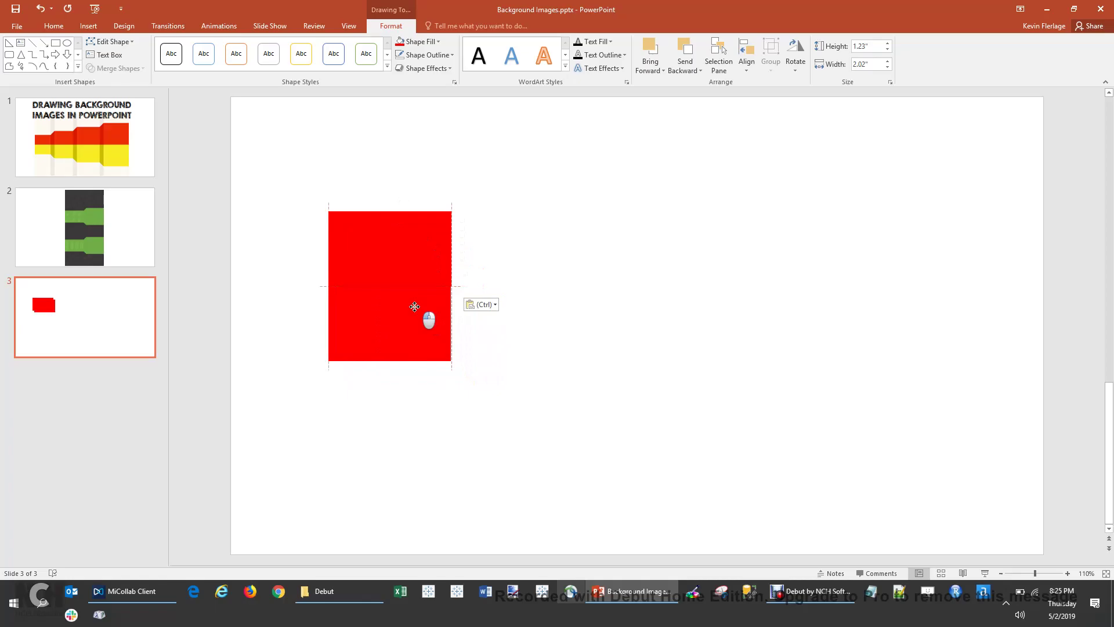
{"action": "left_click_drag", "start_coordinate": [414, 307], "coordinate": [413, 306]}
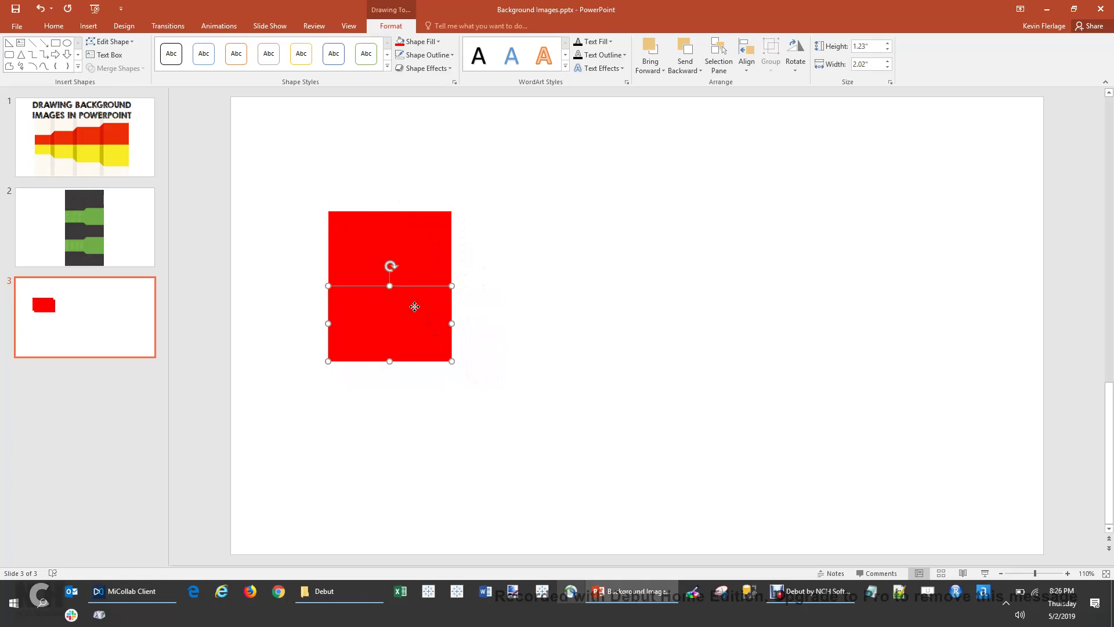
{"action": "left_click", "coordinate": [486, 324]}
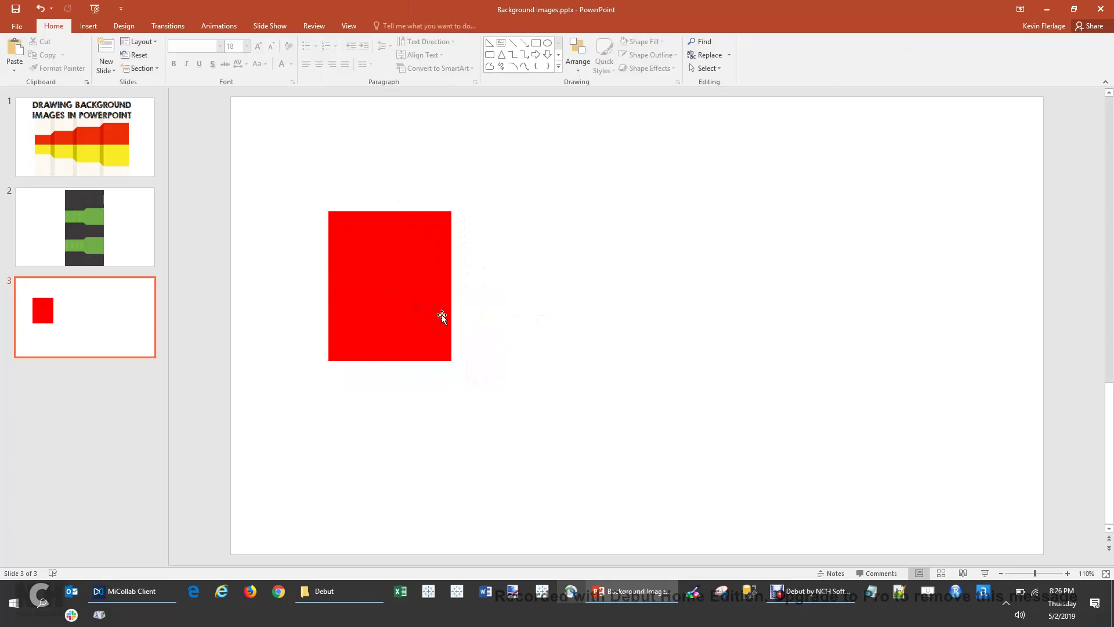
{"action": "left_click", "coordinate": [408, 319]}
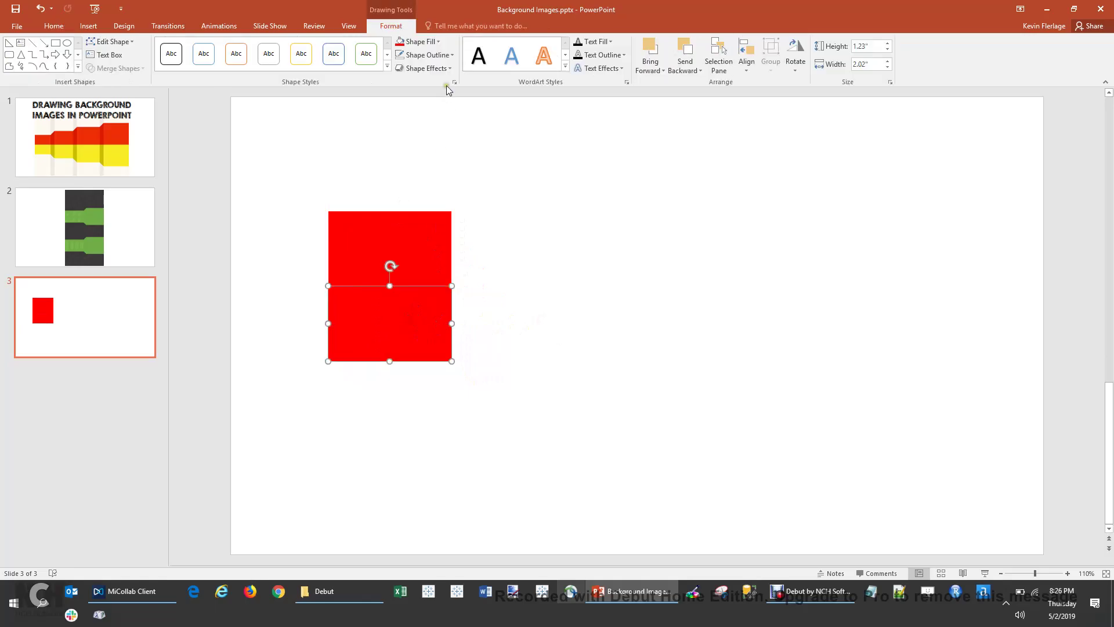
{"action": "left_click", "coordinate": [439, 41]}
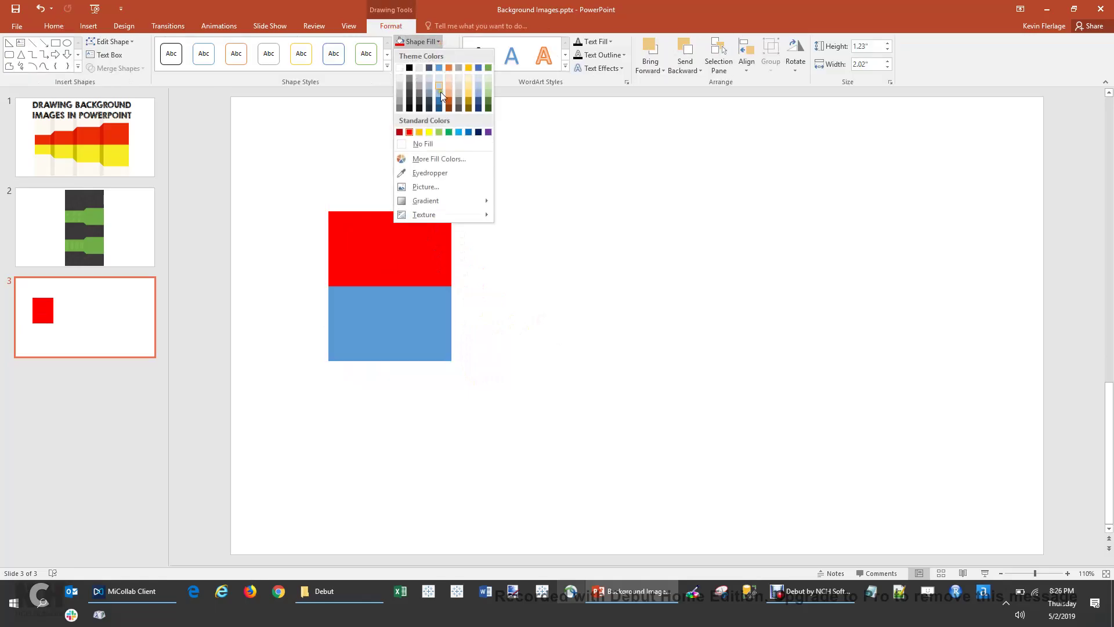
{"action": "left_click", "coordinate": [430, 130]}
{"action": "left_click", "coordinate": [566, 249]}
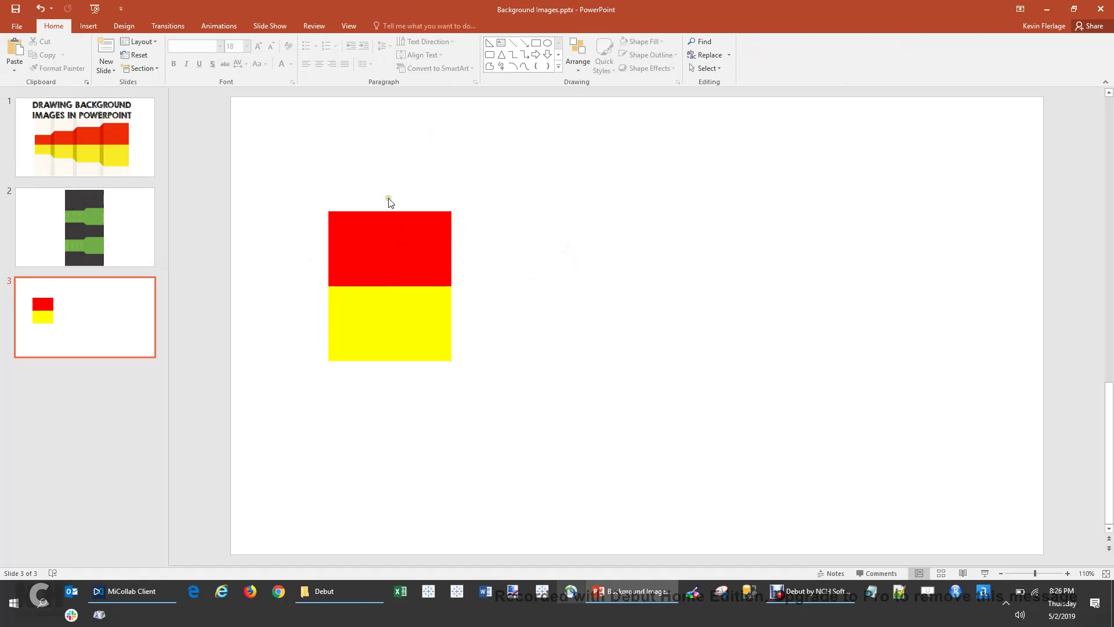
{"action": "mouse_move", "coordinate": [294, 169]}
{"action": "left_mouse_down"}
{"action": "mouse_move", "coordinate": [528, 403]}
{"action": "mouse_move", "coordinate": [539, 398]}
{"action": "left_mouse_up"}
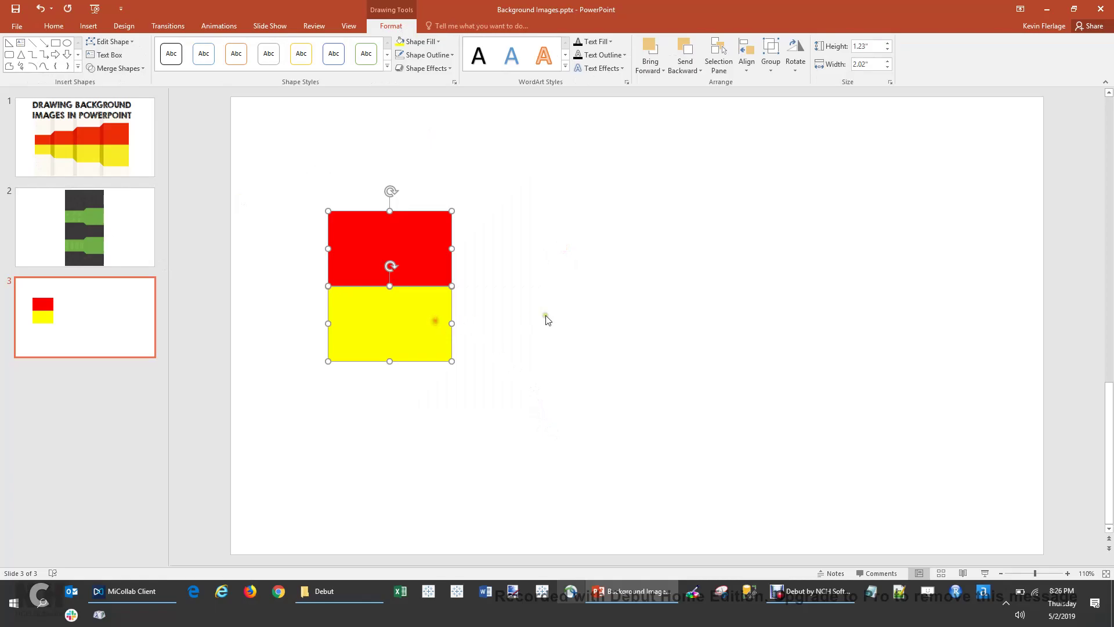
Copy the red rectangle to its right, narrow it into a thin strip, and fill it dark red
{"action": "left_click", "coordinate": [443, 255]}
{"action": "key", "text": "ctrl+v"}
{"action": "left_click_drag", "start_coordinate": [439, 265], "coordinate": [522, 252]}
{"action": "left_click", "coordinate": [588, 333]}
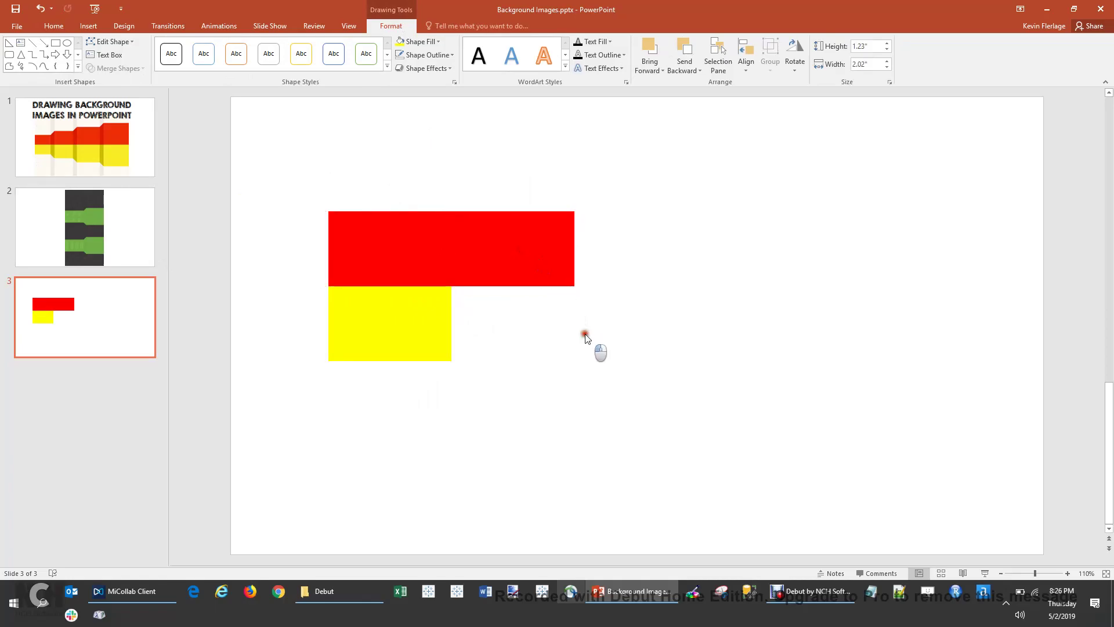
{"action": "left_click", "coordinate": [517, 259]}
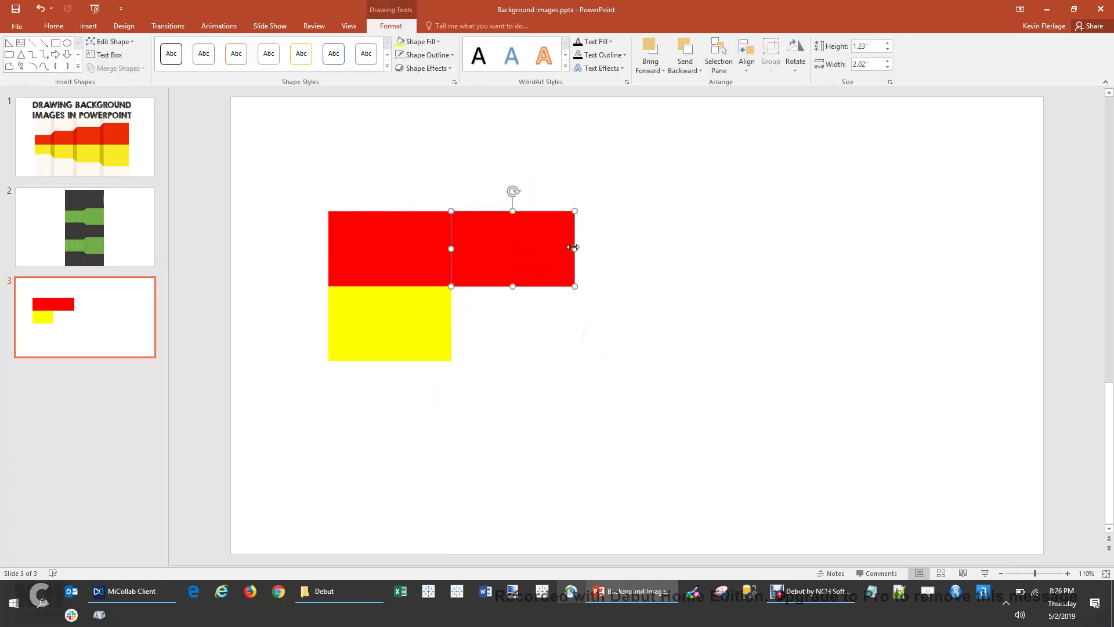
{"action": "left_click_drag", "start_coordinate": [573, 247], "coordinate": [476, 252]}
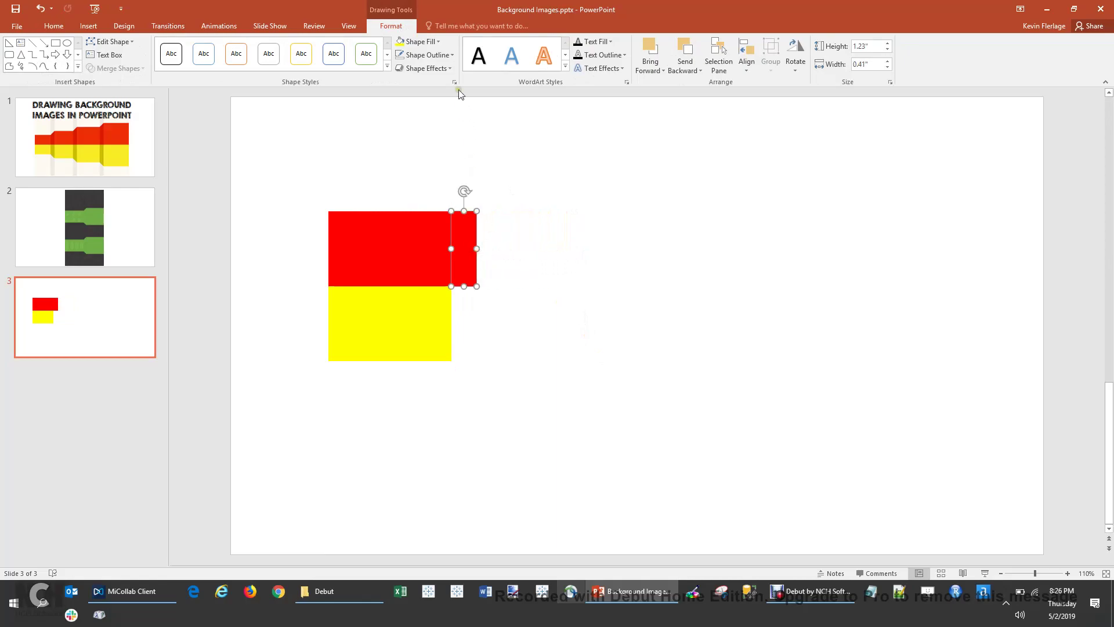
{"action": "left_click", "coordinate": [438, 44]}
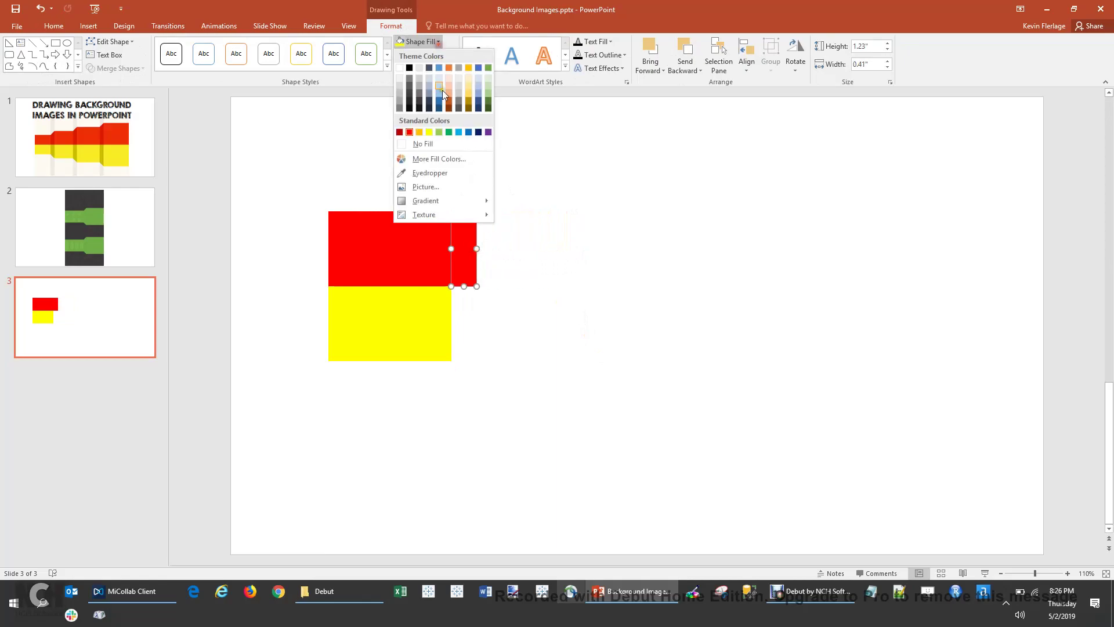
{"action": "left_click", "coordinate": [406, 130]}
Copy the dark red strip down beside the yellow rectangle and fill it dark gold
{"action": "left_click", "coordinate": [467, 263]}
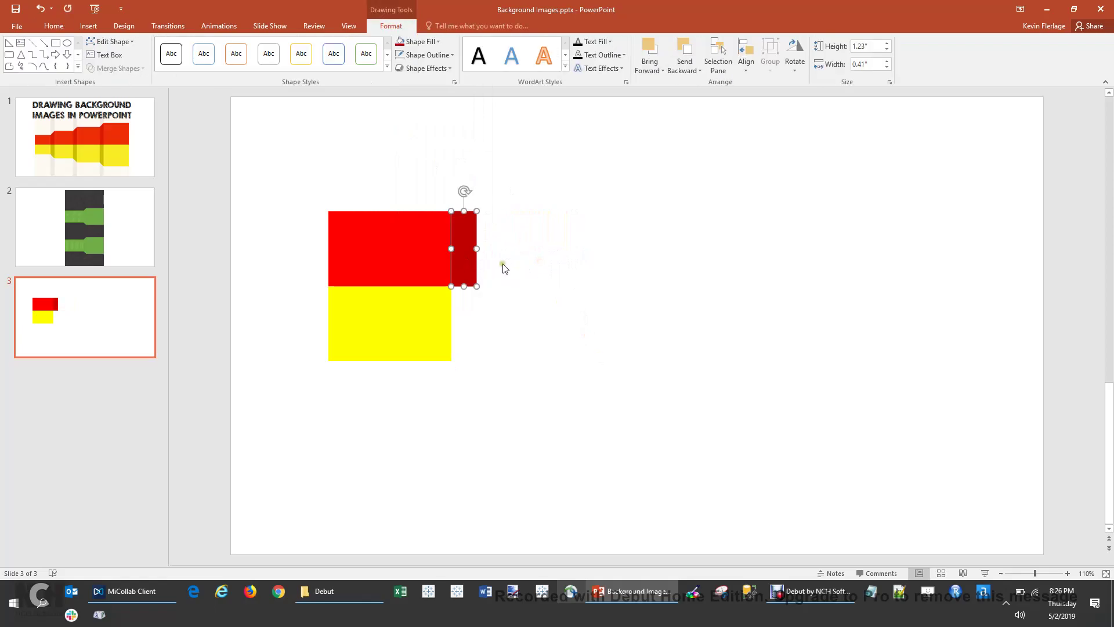
{"action": "left_click_drag", "start_coordinate": [470, 261], "coordinate": [464, 314]}
{"action": "left_click", "coordinate": [438, 41]}
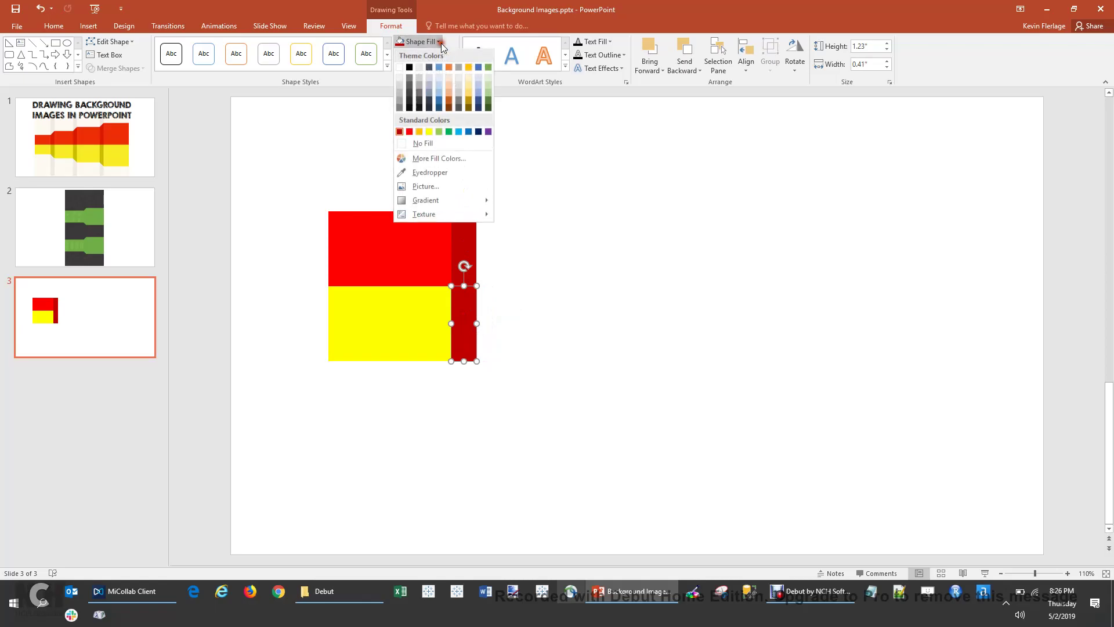
{"action": "left_click", "coordinate": [468, 103]}
{"action": "left_click", "coordinate": [597, 258]}
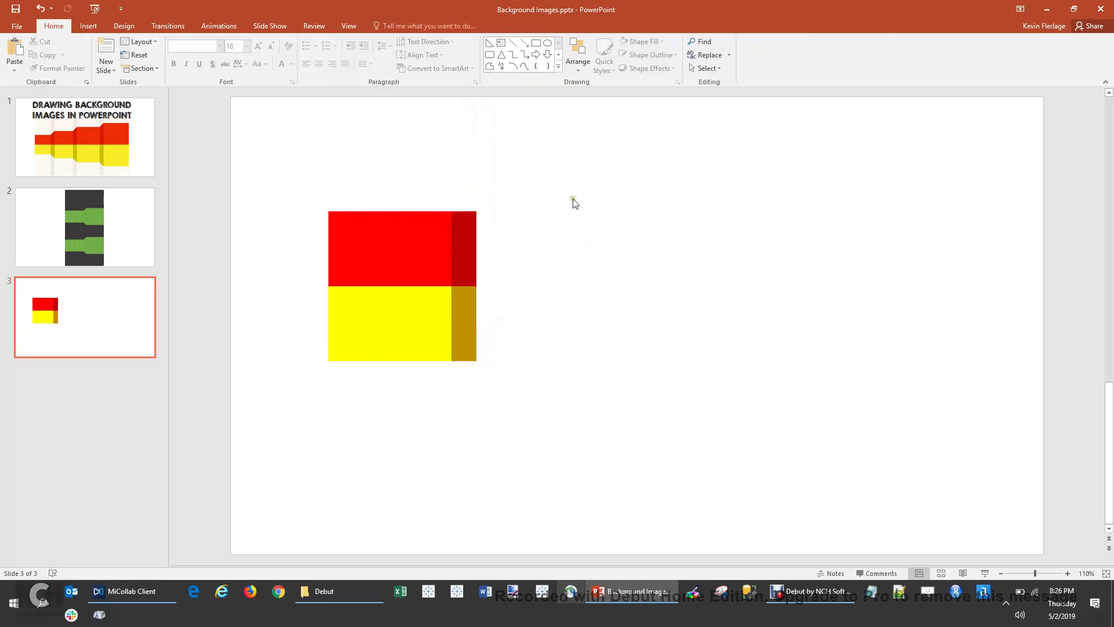
Add an outline-free dark red right triangle, rotated onto the red block's top-right corner
{"action": "left_click", "coordinate": [90, 27]}
{"action": "left_click", "coordinate": [198, 61]}
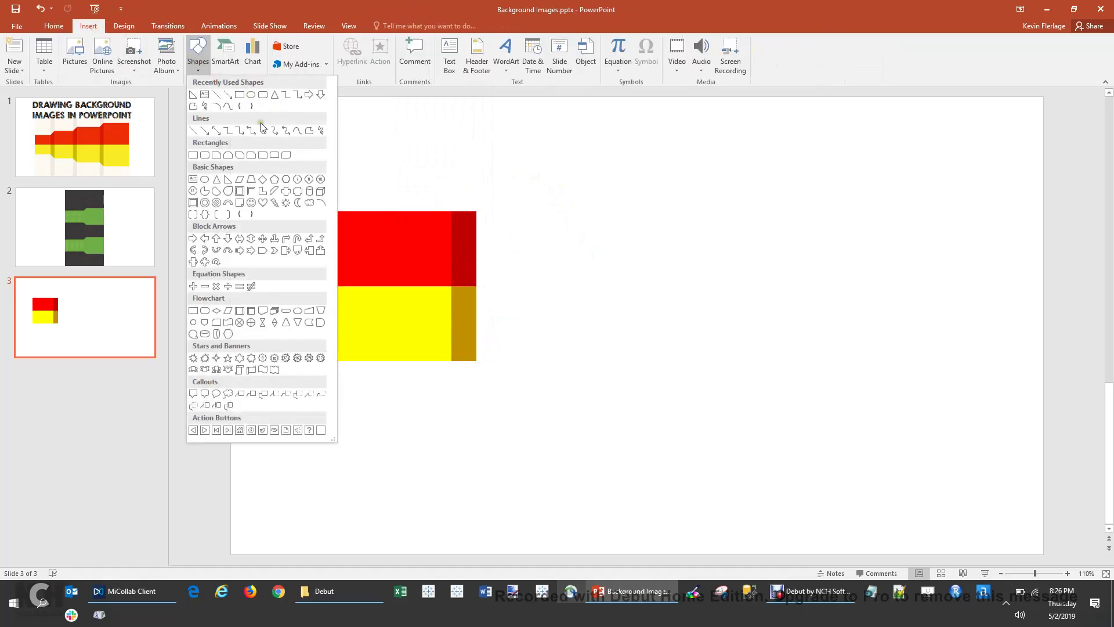
{"action": "left_click", "coordinate": [226, 173]}
{"action": "left_click_drag", "start_coordinate": [405, 160], "coordinate": [425, 180]}
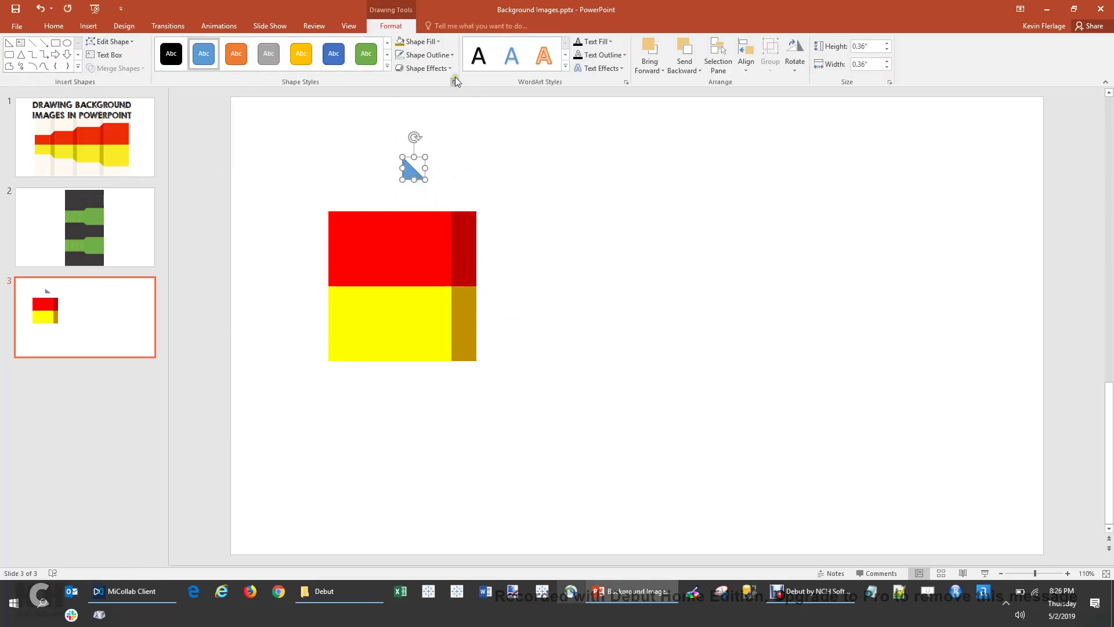
{"action": "left_click", "coordinate": [451, 56]}
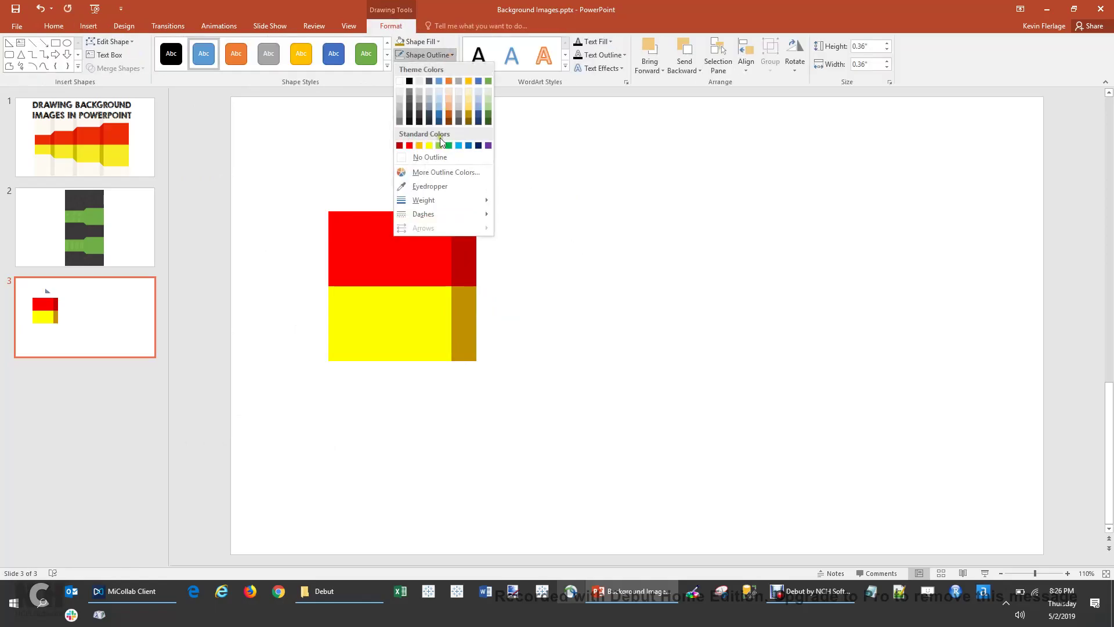
{"action": "left_click", "coordinate": [439, 158]}
{"action": "left_click", "coordinate": [439, 43]}
{"action": "left_click", "coordinate": [401, 130]}
{"action": "scroll", "coordinate": [528, 190], "scroll_direction": "up", "scroll_amount": 2}
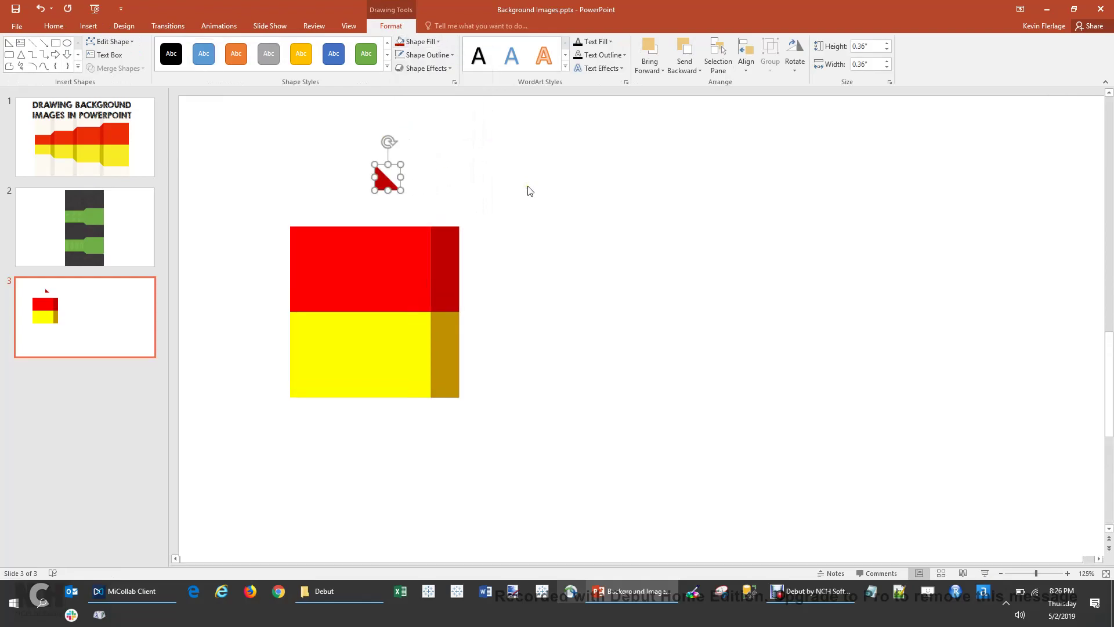
{"action": "scroll", "coordinate": [393, 274], "scroll_direction": "up", "scroll_amount": 7}
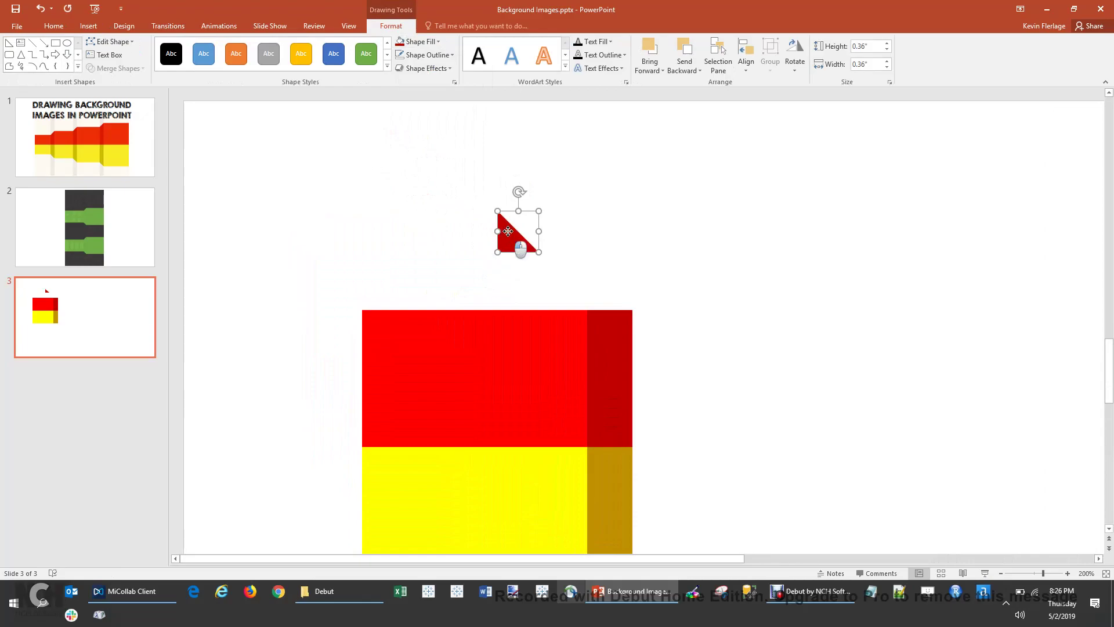
{"action": "left_click_drag", "start_coordinate": [506, 231], "coordinate": [596, 232]}
{"action": "left_click_drag", "start_coordinate": [608, 192], "coordinate": [588, 266]}
{"action": "left_click", "coordinate": [672, 274]}
Duplicate the triangle under the dark gold strip and recolour it gold
{"action": "scroll", "coordinate": [671, 276], "scroll_direction": "down", "scroll_amount": 5, "text": "ctrl"}
{"action": "scroll", "coordinate": [524, 231], "scroll_direction": "up", "scroll_amount": 2, "text": "ctrl"}
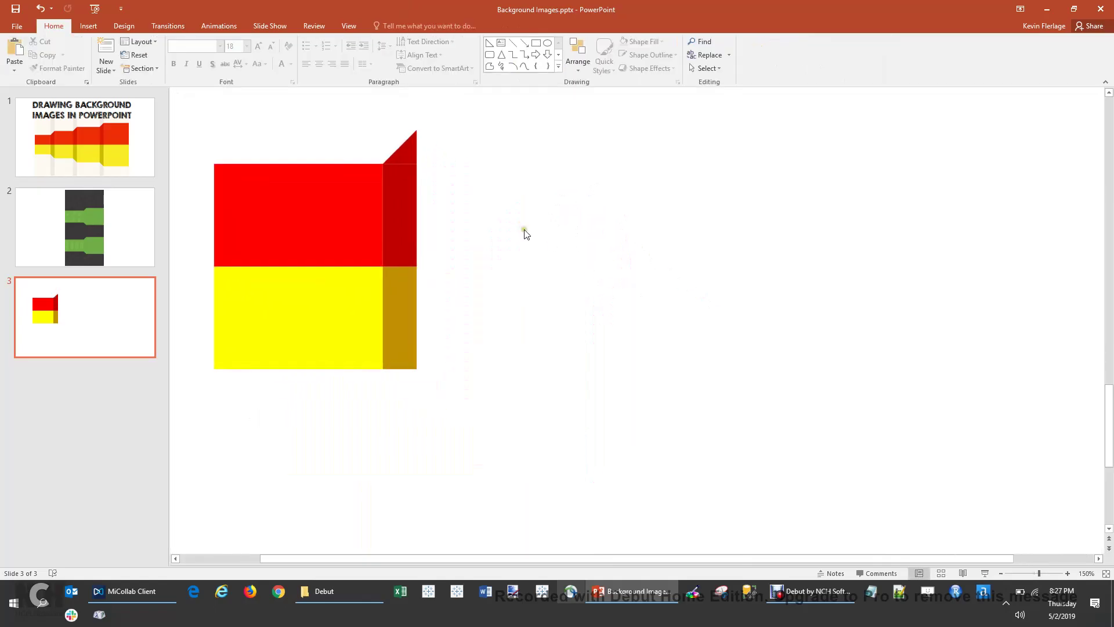
{"action": "left_click_drag", "start_coordinate": [279, 557], "coordinate": [241, 558]}
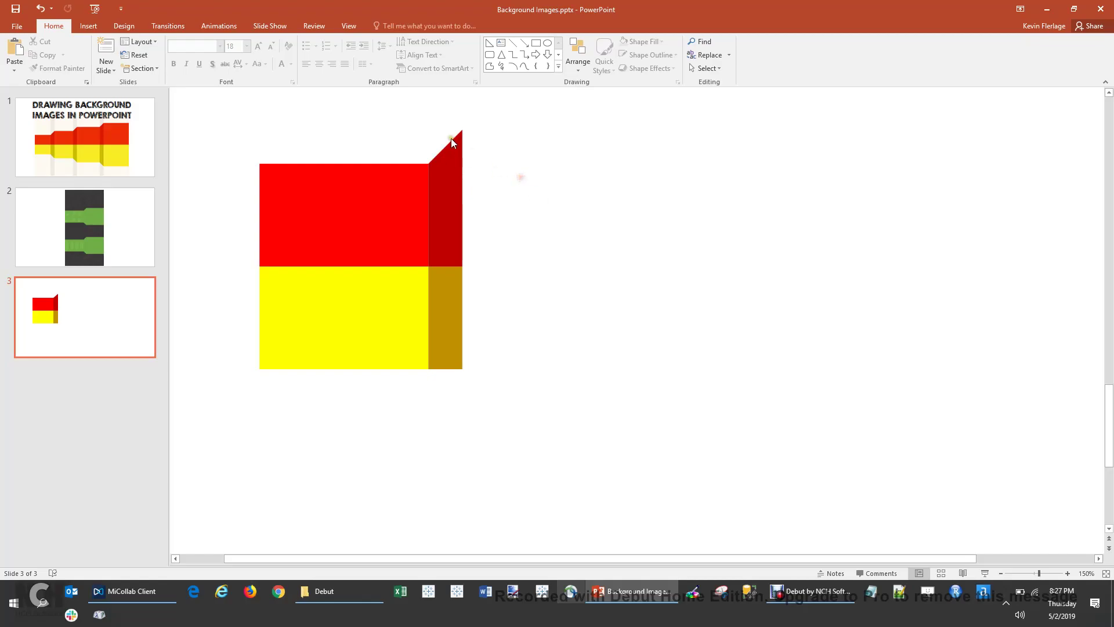
{"action": "scroll", "coordinate": [484, 152], "scroll_direction": "up", "scroll_amount": 1}
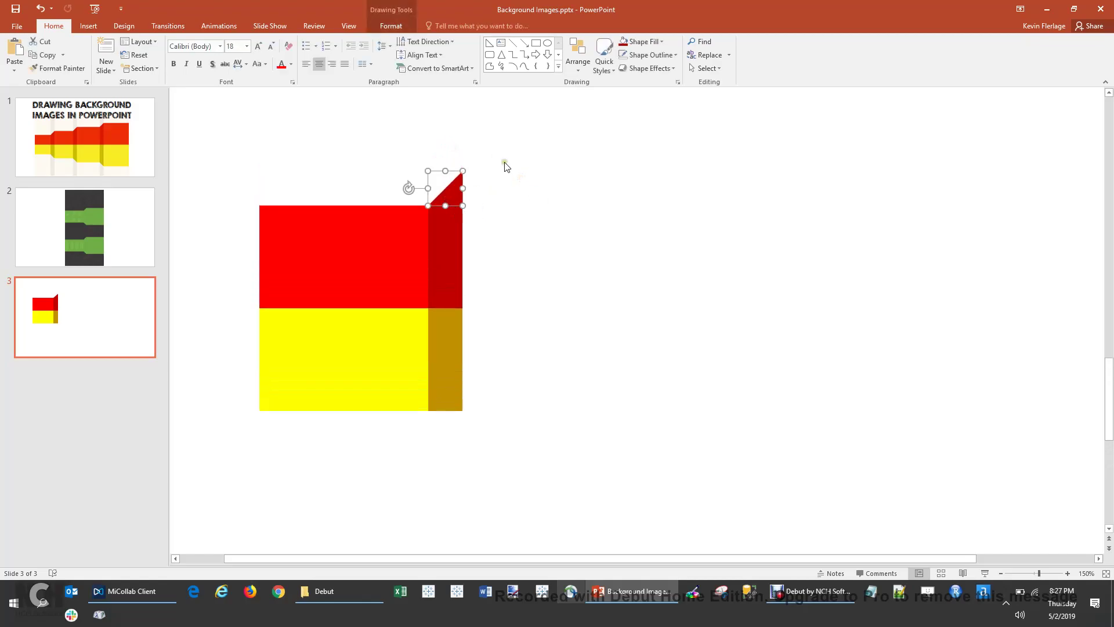
{"action": "key", "text": "ctrl+v"}
{"action": "left_click_drag", "start_coordinate": [475, 201], "coordinate": [451, 506]}
{"action": "left_click_drag", "start_coordinate": [460, 468], "coordinate": [454, 426]}
{"action": "left_click", "coordinate": [402, 31]}
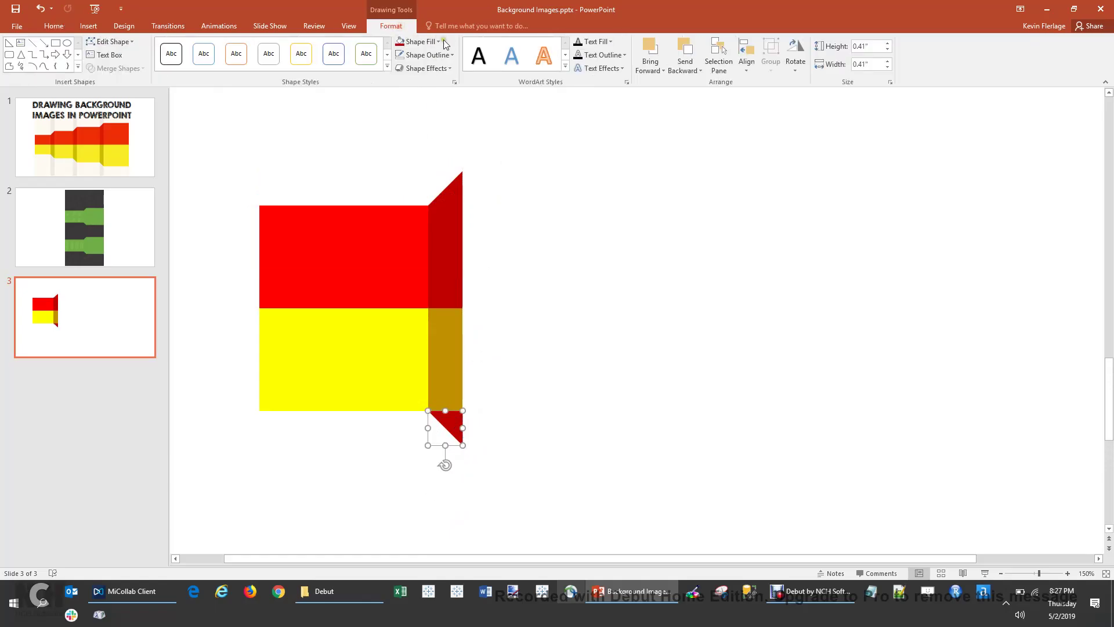
{"action": "left_click", "coordinate": [439, 41]}
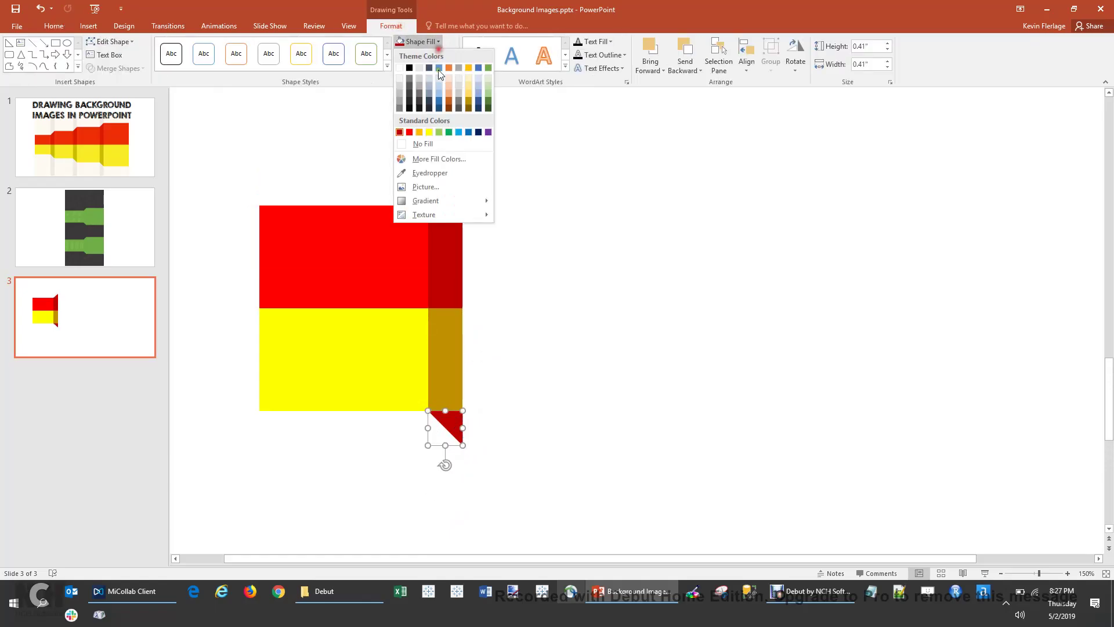
{"action": "left_click", "coordinate": [470, 100]}
{"action": "left_click", "coordinate": [559, 261]}
{"action": "scroll", "coordinate": [559, 261], "scroll_direction": "down", "scroll_amount": 3}
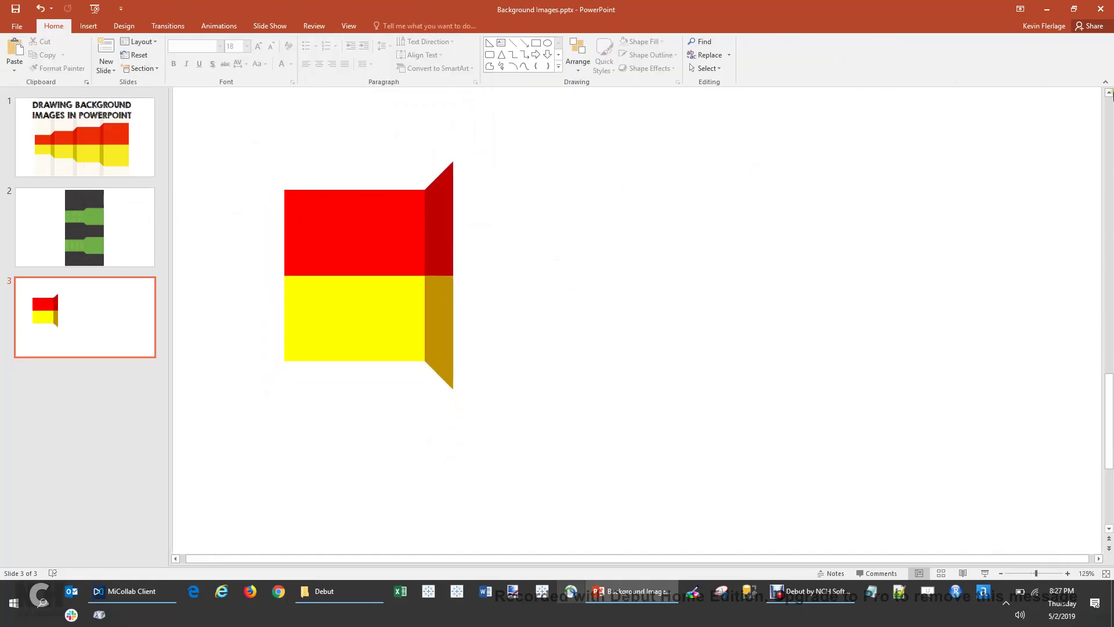
Copy the whole first step and place the duplicate to its right
{"action": "left_click", "coordinate": [1108, 93]}
{"action": "mouse_move", "coordinate": [254, 137]}
{"action": "left_mouse_down"}
{"action": "mouse_move", "coordinate": [563, 454]}
{"action": "mouse_move", "coordinate": [566, 434]}
{"action": "left_mouse_up"}
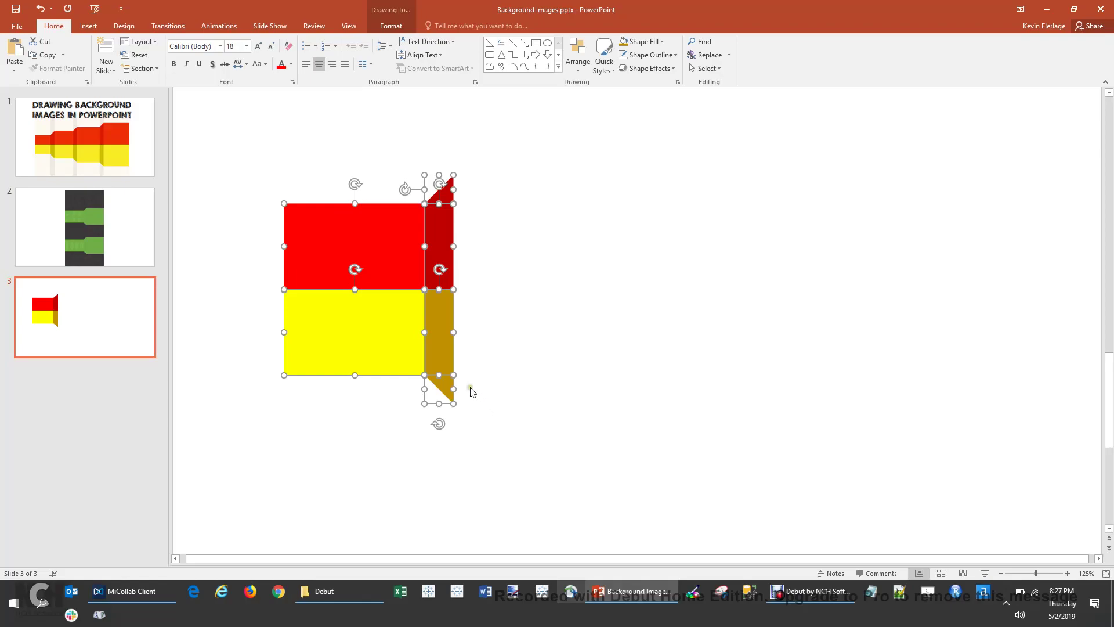
{"action": "key", "text": "ctrl+c"}
{"action": "key", "text": "ctrl+v"}
{"action": "left_click_drag", "start_coordinate": [376, 274], "coordinate": [537, 260]}
{"action": "left_click", "coordinate": [665, 215]}
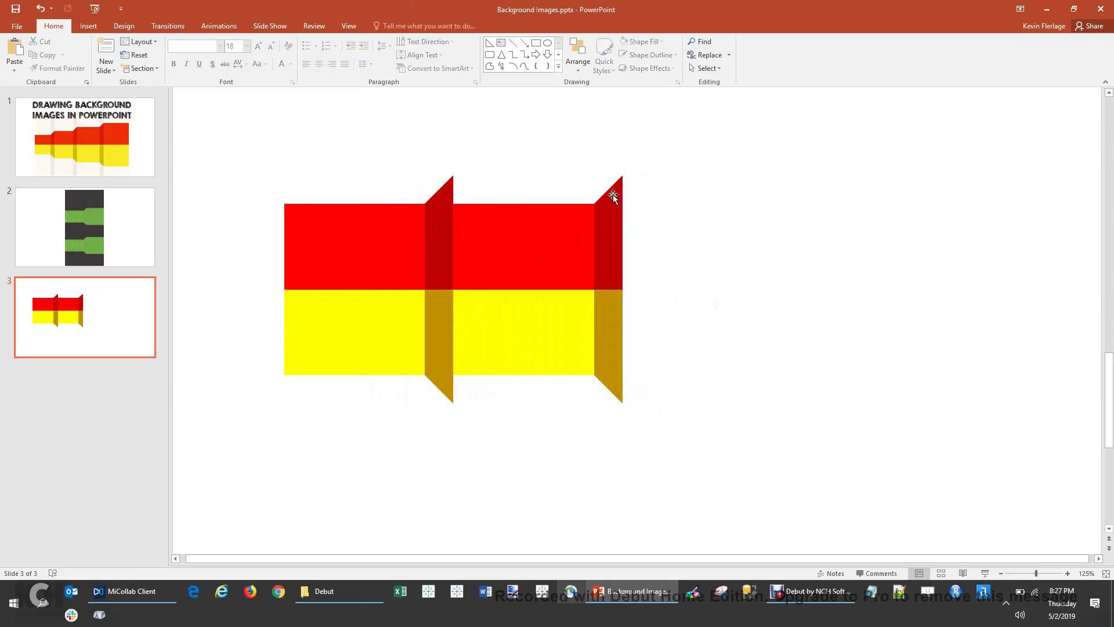
Make the new step taller by stretching its blocks and strips and repositioning both corner triangles
{"action": "left_click_drag", "start_coordinate": [613, 194], "coordinate": [652, 140]}
{"action": "left_click_drag", "start_coordinate": [611, 380], "coordinate": [636, 494]}
{"action": "left_click", "coordinate": [522, 373]}
{"action": "left_click_drag", "start_coordinate": [524, 373], "coordinate": [523, 403]}
{"action": "left_click", "coordinate": [612, 360]}
{"action": "left_click_drag", "start_coordinate": [609, 375], "coordinate": [609, 403]}
{"action": "left_click", "coordinate": [531, 220]}
{"action": "left_click_drag", "start_coordinate": [523, 202], "coordinate": [523, 175]}
{"action": "left_click", "coordinate": [614, 241]}
{"action": "left_click_drag", "start_coordinate": [609, 201], "coordinate": [614, 167]}
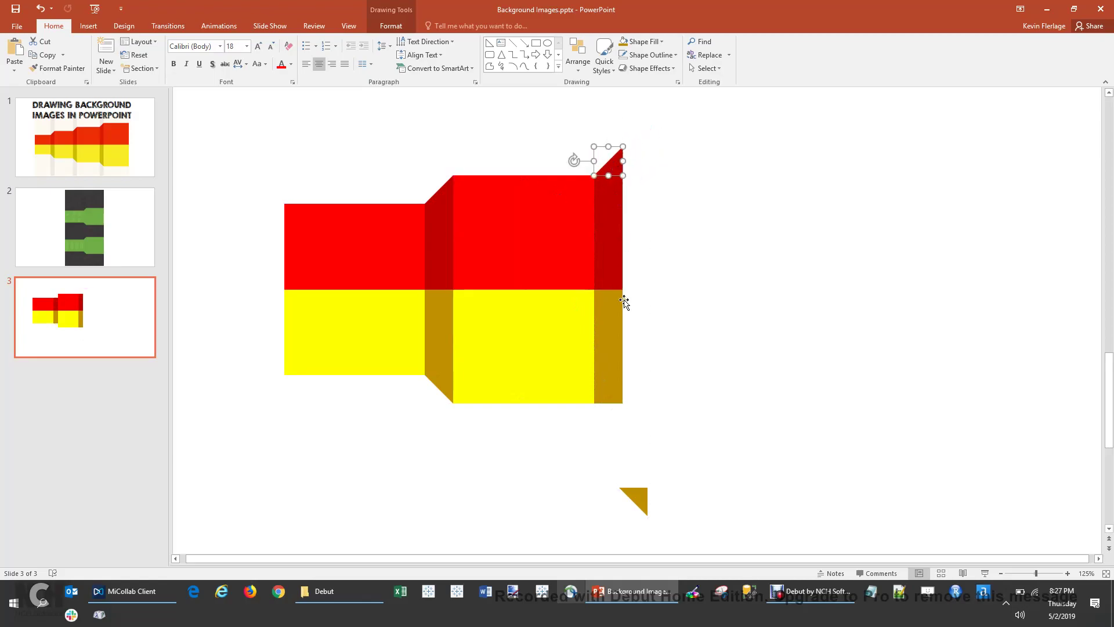
{"action": "left_click_drag", "start_coordinate": [638, 492], "coordinate": [613, 408]}
{"action": "left_click", "coordinate": [729, 406]}
{"action": "scroll", "coordinate": [722, 363], "scroll_direction": "down", "scroll_amount": 2}
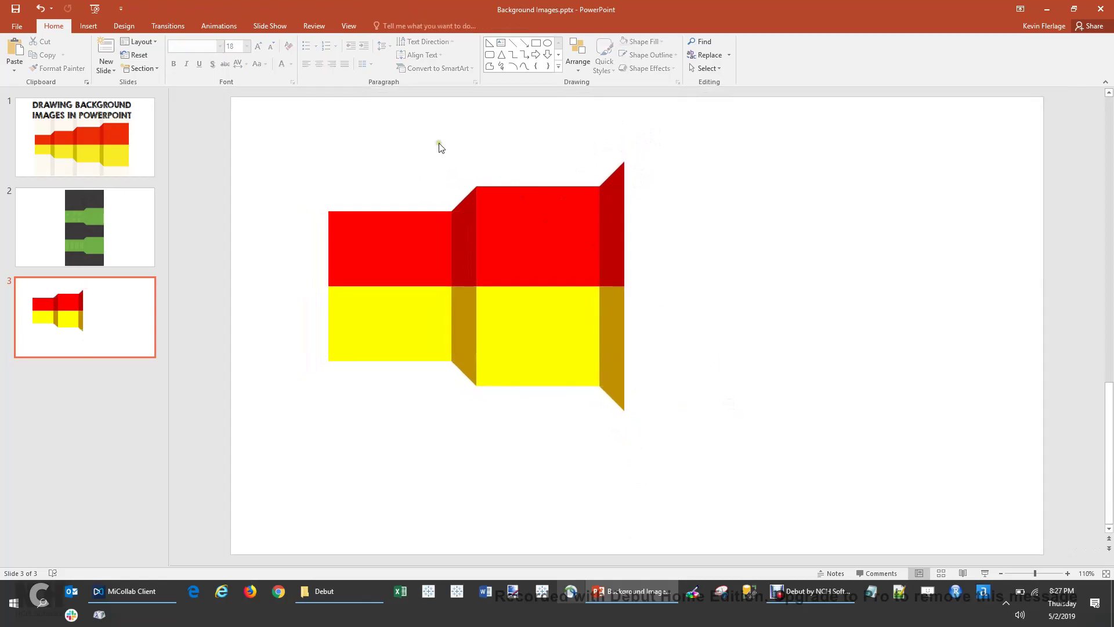
Copy the second step and place the duplicate right beside it
{"action": "mouse_move", "coordinate": [465, 118]}
{"action": "left_mouse_down"}
{"action": "mouse_move", "coordinate": [639, 373]}
{"action": "mouse_move", "coordinate": [661, 464]}
{"action": "left_mouse_up"}
{"action": "key", "text": "ctrl+c"}
{"action": "key", "text": "ctrl+v"}
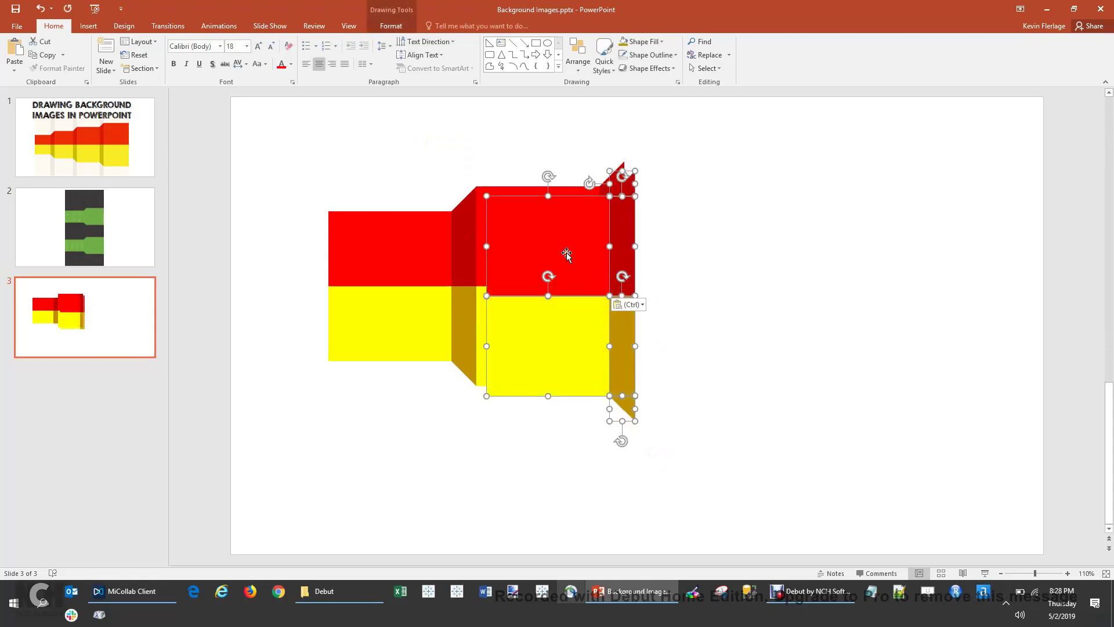
{"action": "left_click_drag", "start_coordinate": [567, 251], "coordinate": [705, 244]}
{"action": "left_click", "coordinate": [811, 250]}
Stretch the third step's red block and dark red strip upward and raise its top triangle
{"action": "left_click", "coordinate": [701, 218]}
{"action": "left_click_drag", "start_coordinate": [685, 186], "coordinate": [685, 161]}
{"action": "left_click", "coordinate": [766, 181]}
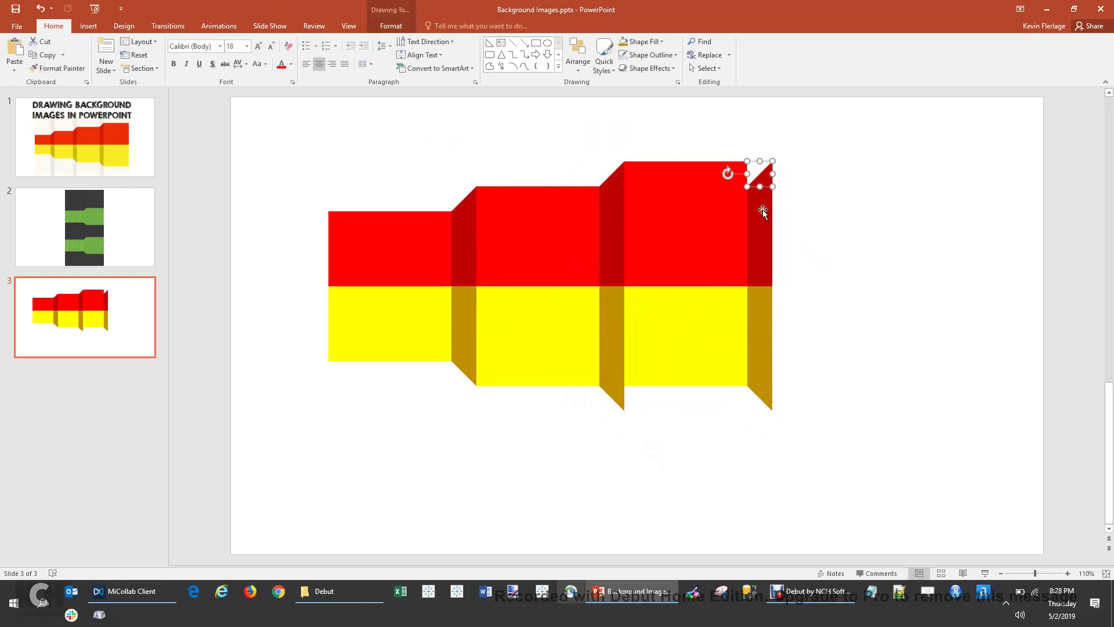
{"action": "key", "text": "Delete"}
{"action": "left_click", "coordinate": [760, 191]}
{"action": "left_click_drag", "start_coordinate": [760, 174], "coordinate": [760, 150]}
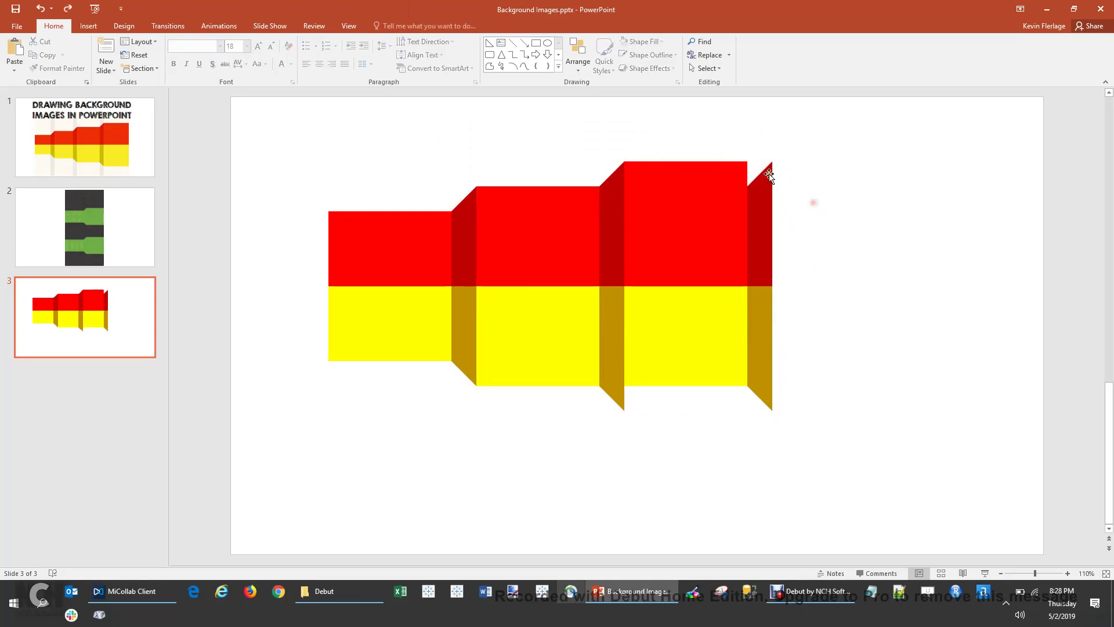
{"action": "left_click_drag", "start_coordinate": [769, 175], "coordinate": [768, 138]}
{"action": "left_click", "coordinate": [761, 184]}
{"action": "mouse_move", "coordinate": [761, 185]}
{"action": "left_mouse_down"}
{"action": "mouse_move", "coordinate": [768, 138]}
{"action": "mouse_move", "coordinate": [767, 150]}
{"action": "left_mouse_up"}
{"action": "left_click", "coordinate": [780, 312]}
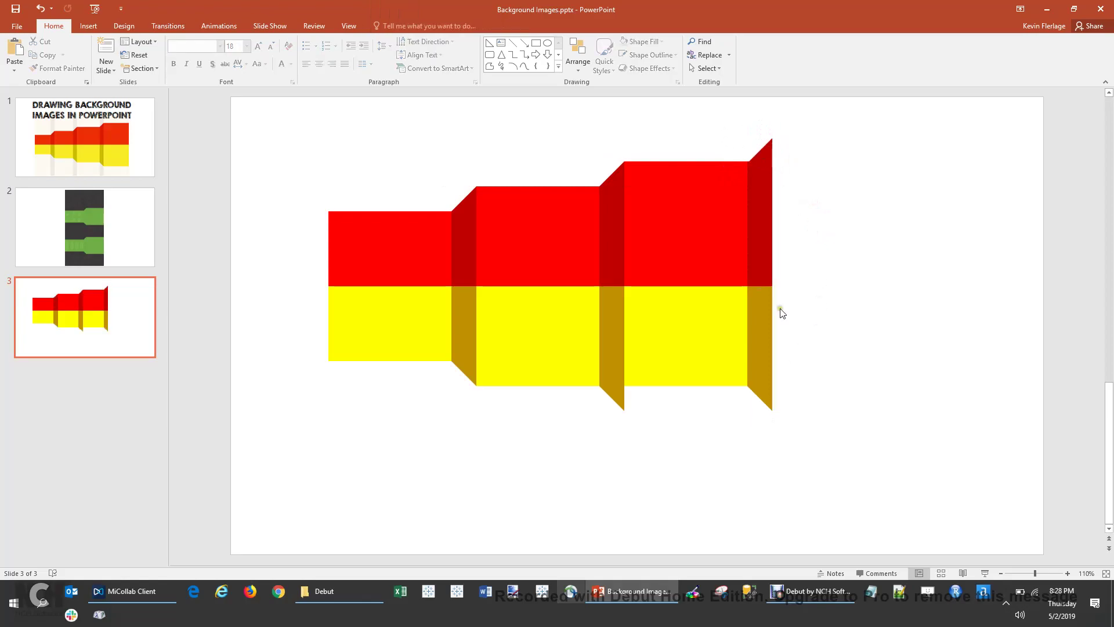
Fine-tune the position of the third step's top corner triangle
{"action": "left_click", "coordinate": [759, 162]}
{"action": "left_click", "coordinate": [806, 200]}
{"action": "scroll", "coordinate": [814, 215], "scroll_direction": "up", "scroll_amount": 4, "text": "ctrl"}
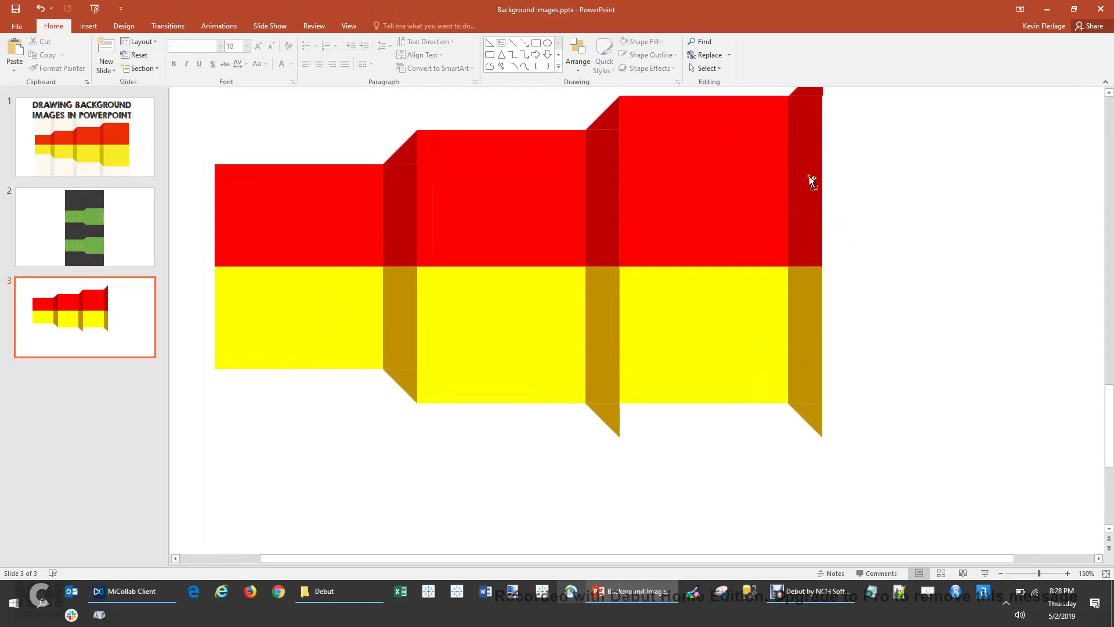
{"action": "left_click", "coordinate": [1108, 92]}
{"action": "left_click", "coordinate": [816, 139]}
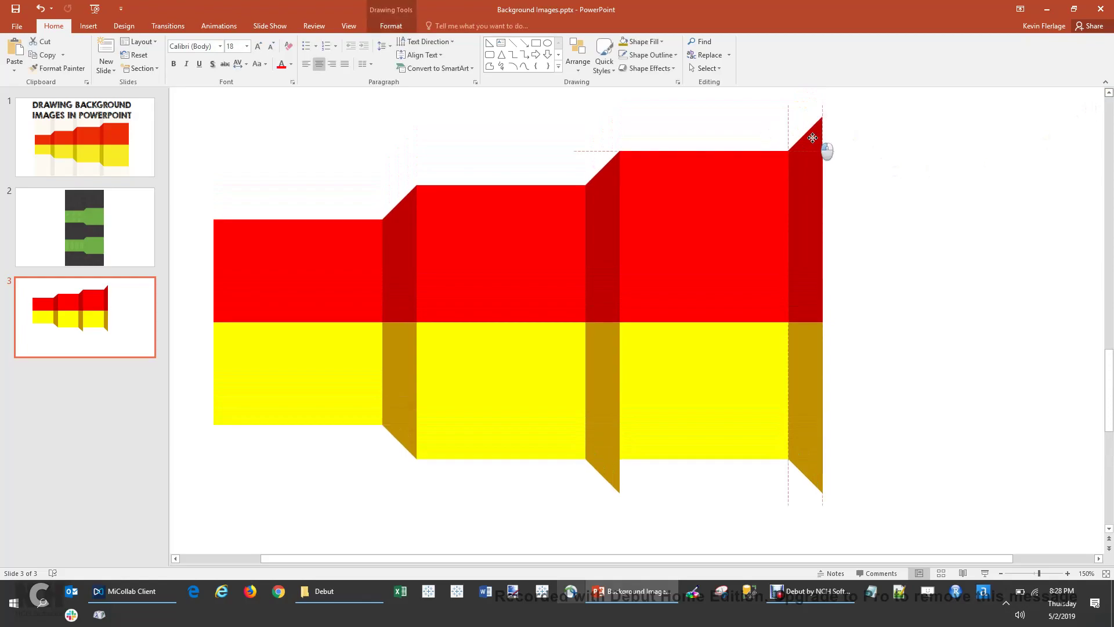
{"action": "left_click", "coordinate": [882, 213]}
{"action": "left_click", "coordinate": [807, 143]}
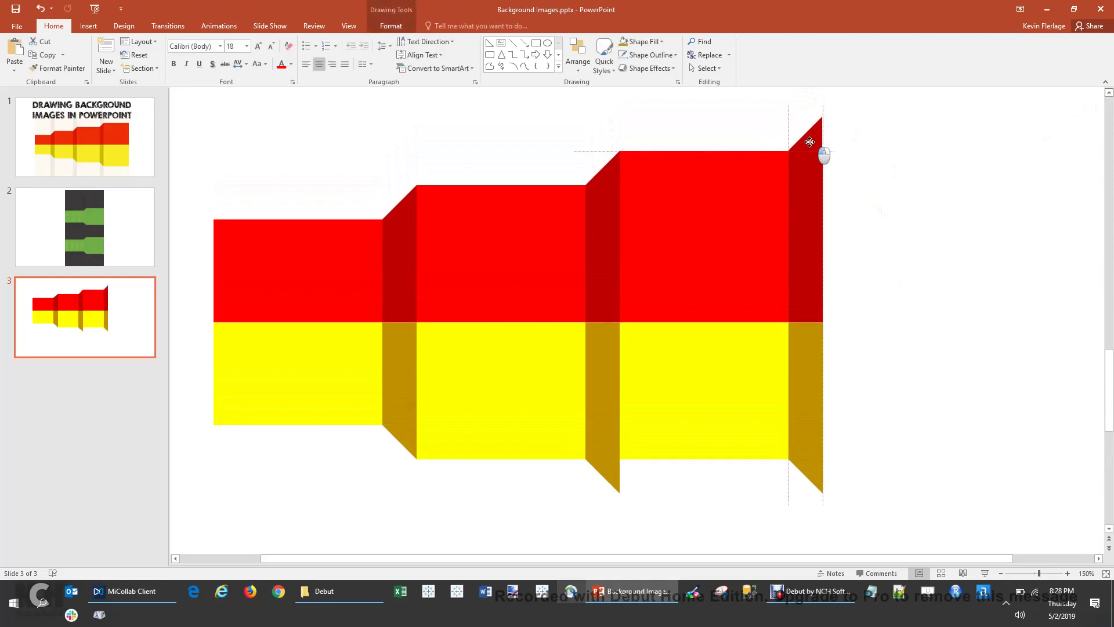
{"action": "left_click", "coordinate": [876, 243]}
{"action": "scroll", "coordinate": [862, 461], "scroll_direction": "down", "scroll_amount": 2}
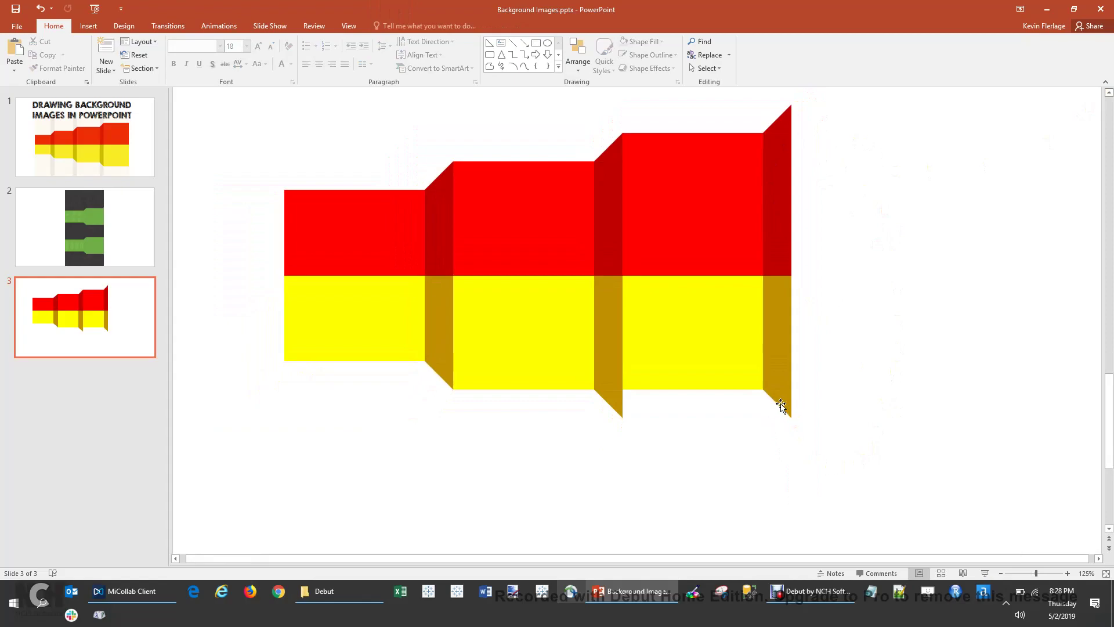
Extend the yellow block and gold strip downward and fit the gold triangle beneath
{"action": "left_click_drag", "start_coordinate": [781, 406], "coordinate": [791, 481]}
{"action": "left_click", "coordinate": [775, 384]}
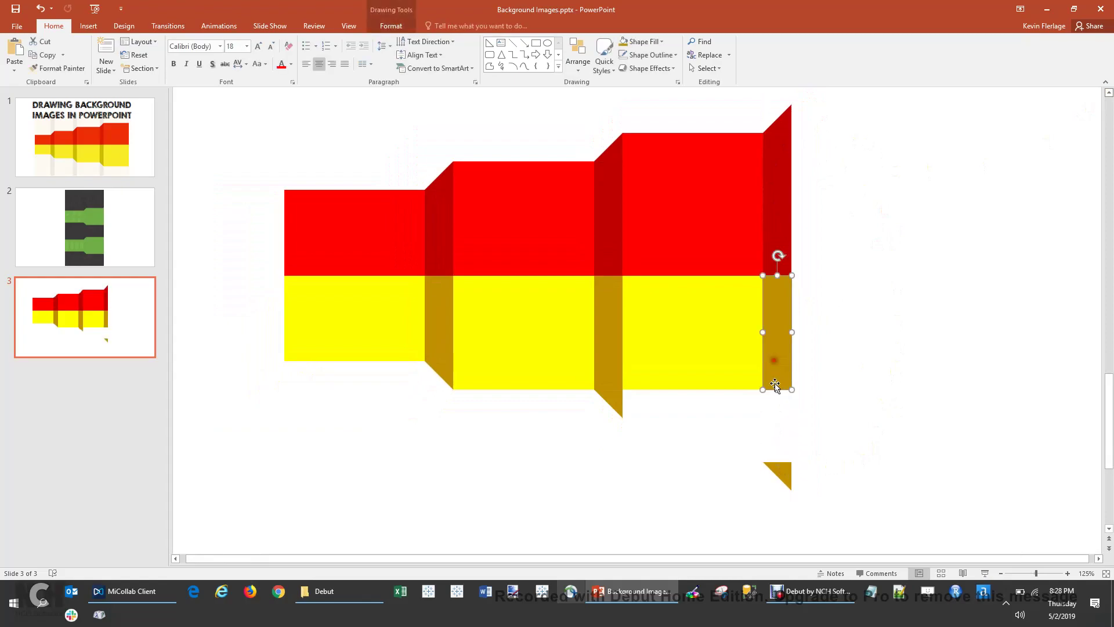
{"action": "left_click", "coordinate": [693, 370]}
{"action": "left_click_drag", "start_coordinate": [692, 390], "coordinate": [692, 417]}
{"action": "left_click", "coordinate": [776, 386]}
{"action": "left_click_drag", "start_coordinate": [776, 390], "coordinate": [776, 418]}
{"action": "left_click_drag", "start_coordinate": [783, 467], "coordinate": [779, 428]}
Duplicate the third step's red and yellow blocks out to the right
{"action": "left_click", "coordinate": [840, 413]}
{"action": "scroll", "coordinate": [840, 413], "scroll_direction": "down", "scroll_amount": 2}
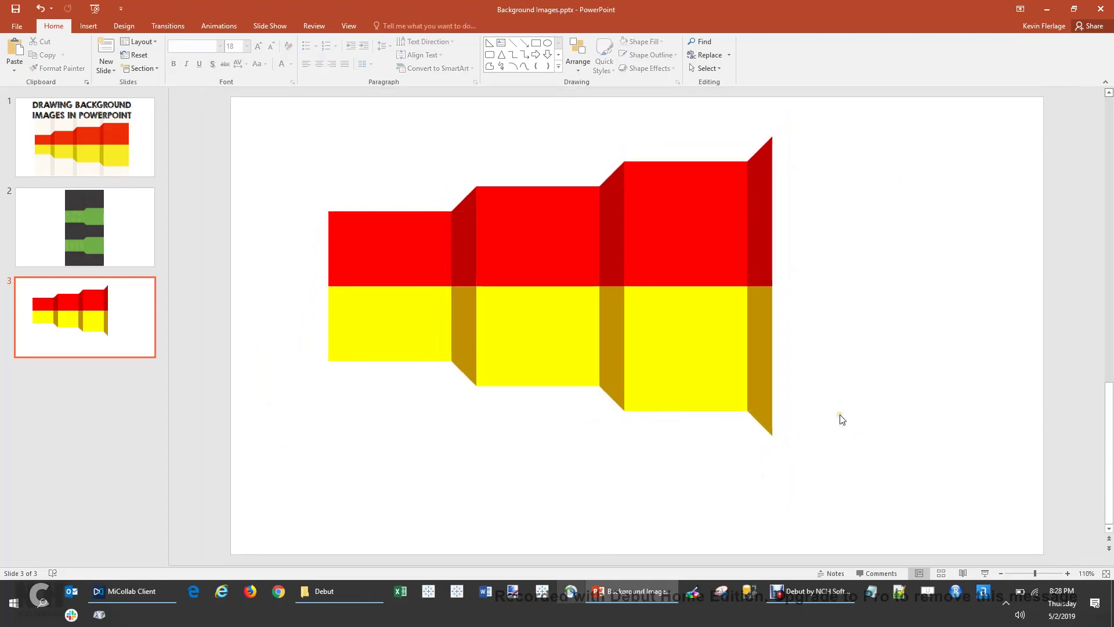
{"action": "left_click_drag", "start_coordinate": [616, 118], "coordinate": [756, 460]}
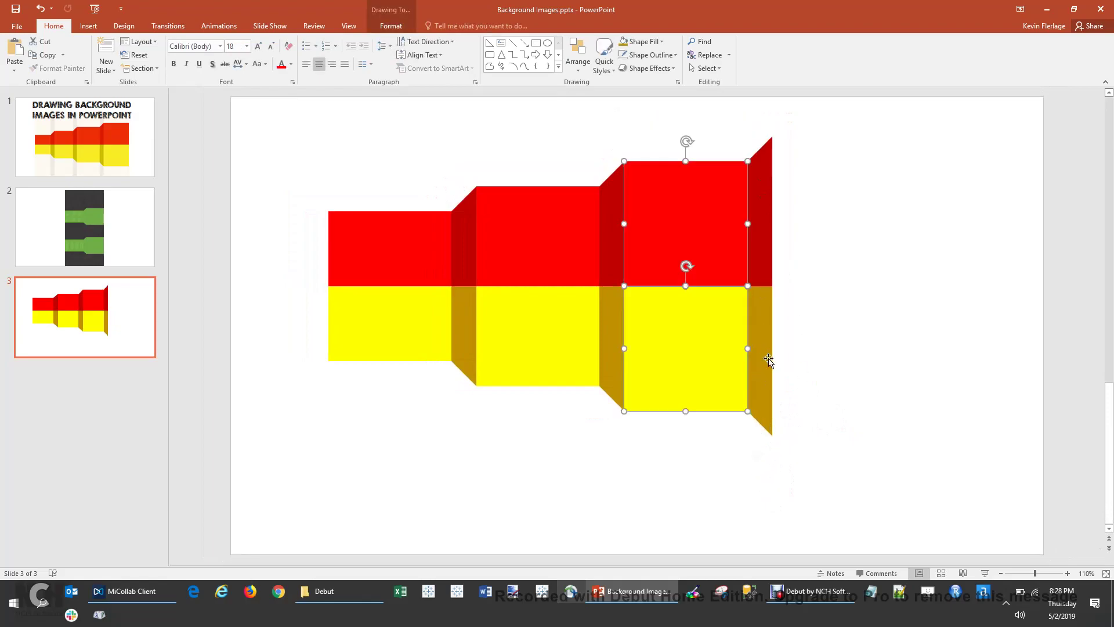
{"action": "left_click_drag", "start_coordinate": [694, 256], "coordinate": [823, 223]}
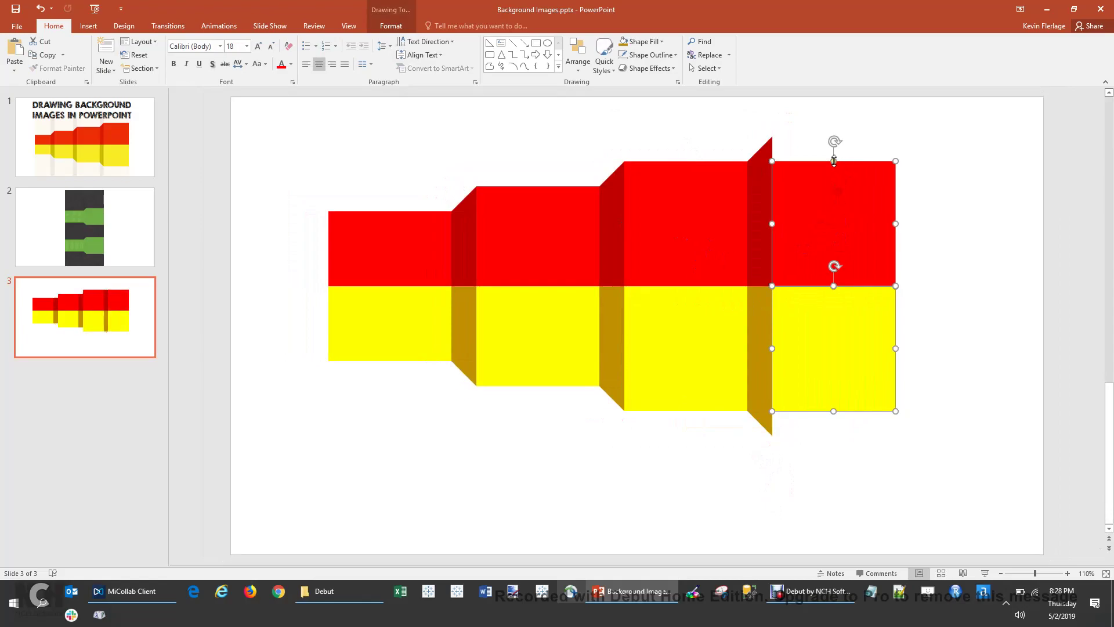
{"action": "left_click_drag", "start_coordinate": [835, 163], "coordinate": [832, 145]}
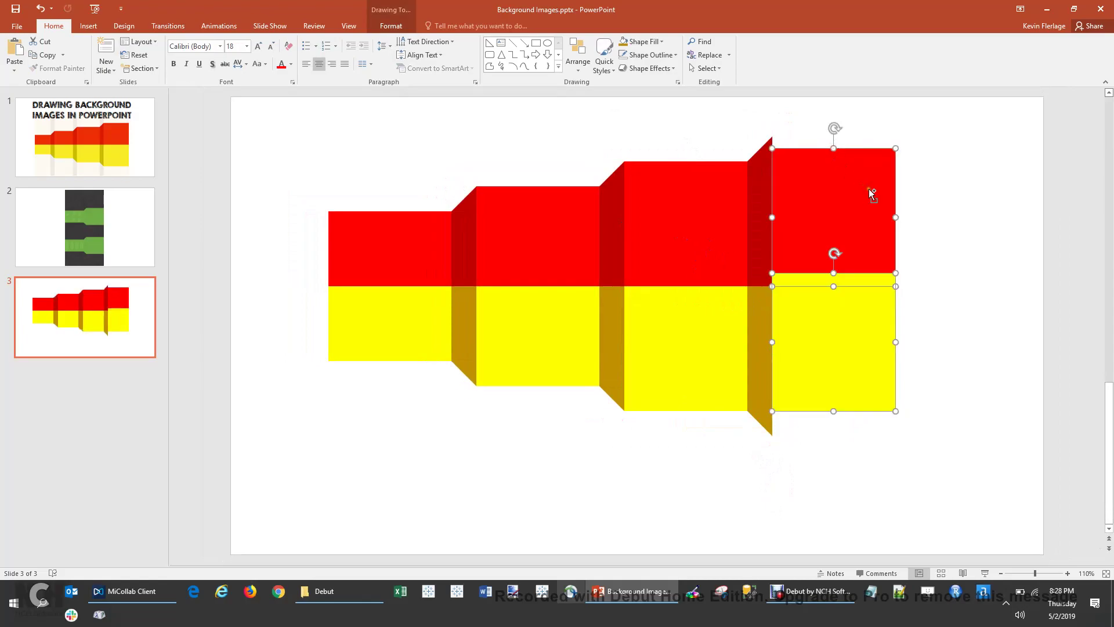
{"action": "key", "text": "ctrl+z"}
{"action": "left_click", "coordinate": [955, 268]}
Make the rightmost red and yellow blocks taller and widen both to the right
{"action": "left_click", "coordinate": [859, 228]}
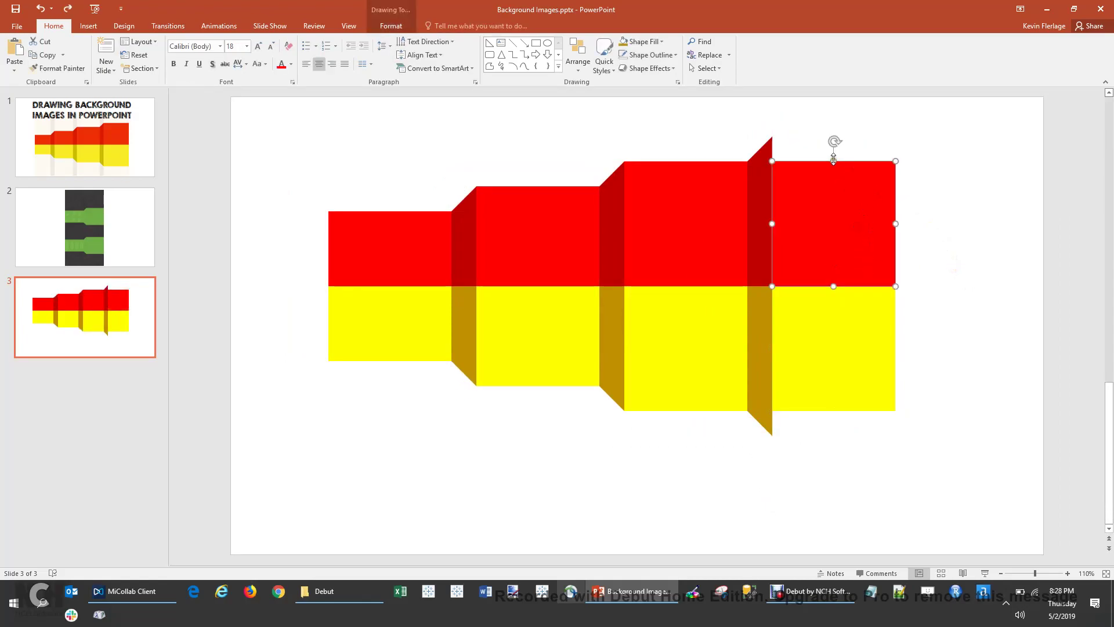
{"action": "left_click_drag", "start_coordinate": [833, 159], "coordinate": [833, 135]}
{"action": "left_click", "coordinate": [828, 347]}
{"action": "left_click_drag", "start_coordinate": [833, 411], "coordinate": [833, 436]}
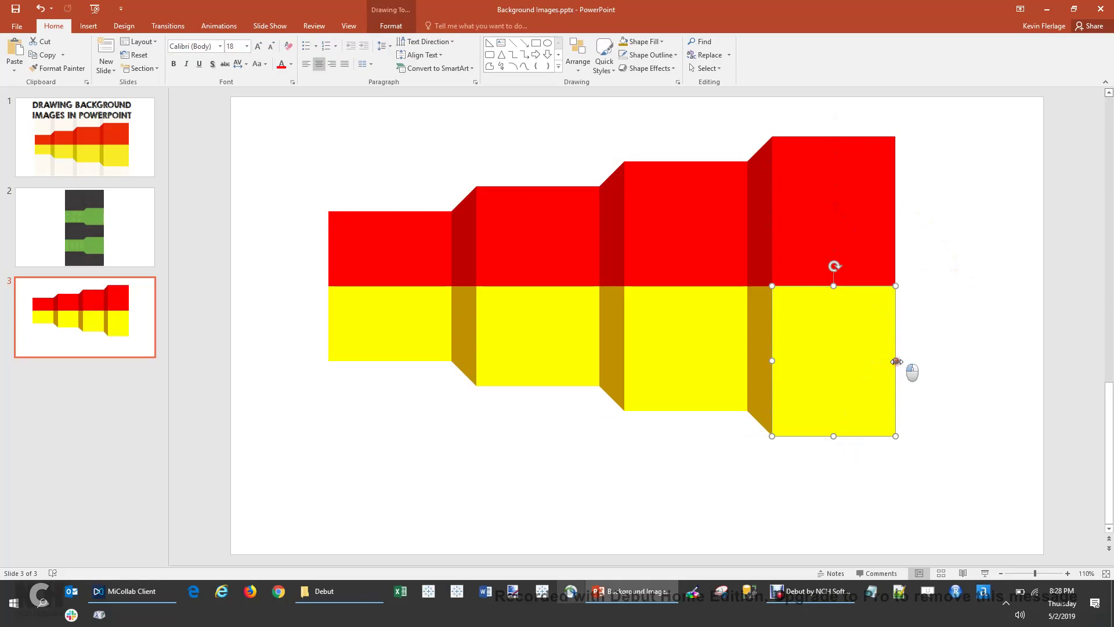
{"action": "left_click_drag", "start_coordinate": [896, 361], "coordinate": [930, 363]}
{"action": "left_click", "coordinate": [883, 265]}
{"action": "left_click_drag", "start_coordinate": [897, 210], "coordinate": [930, 210]}
{"action": "key", "text": "Escape"}
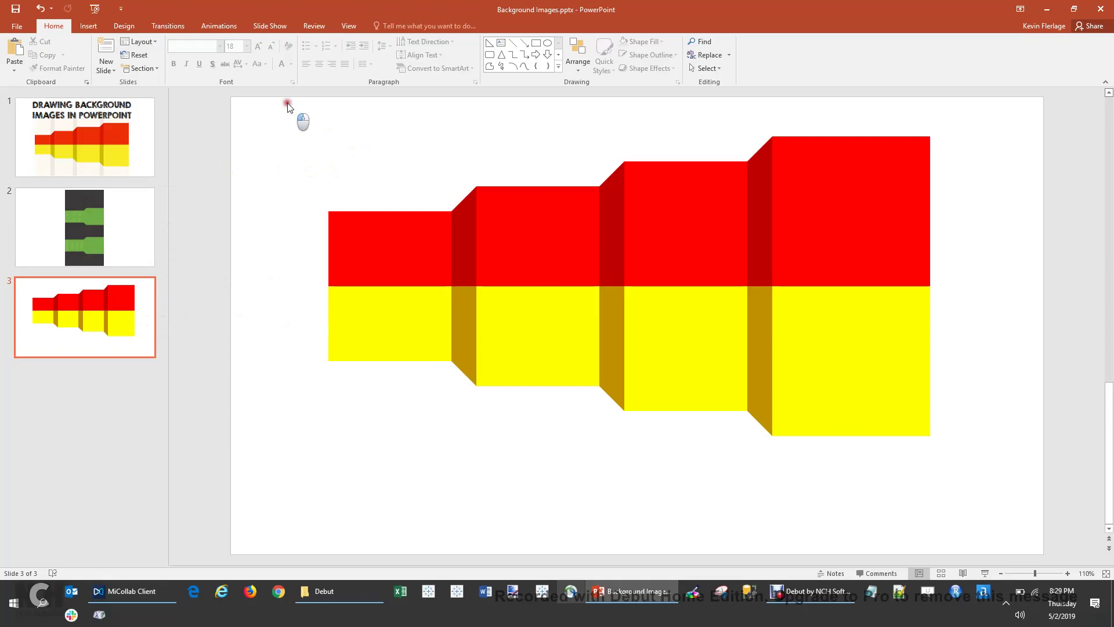
Group all the staircase shapes into a single object
{"action": "left_click_drag", "start_coordinate": [356, 138], "coordinate": [1020, 528]}
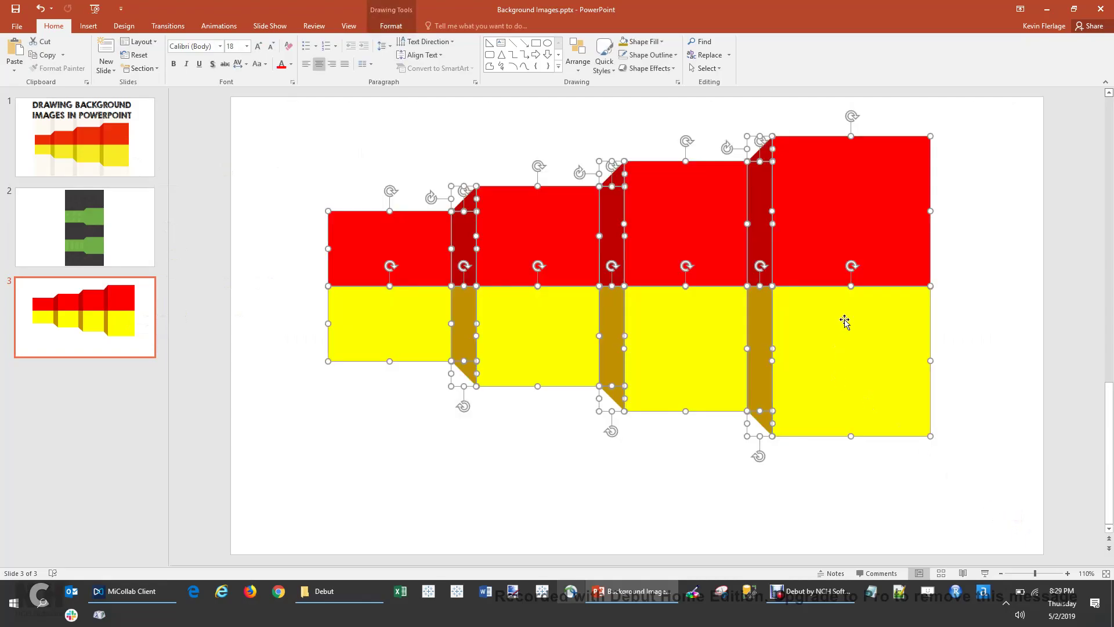
{"action": "right_click", "coordinate": [402, 212]}
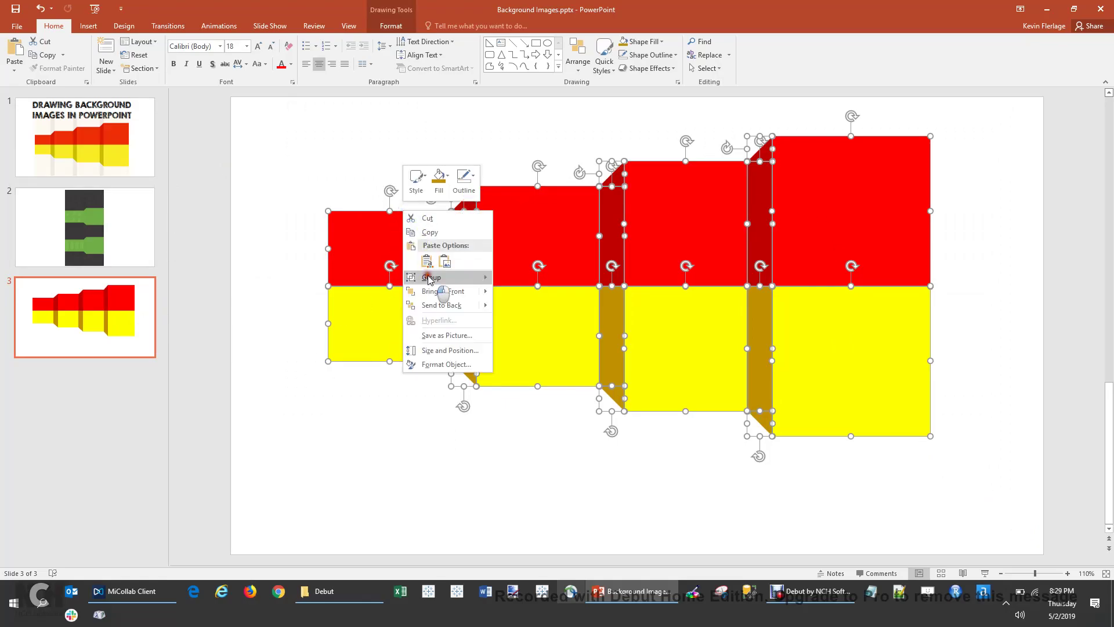
{"action": "mouse_move", "coordinate": [429, 280]}
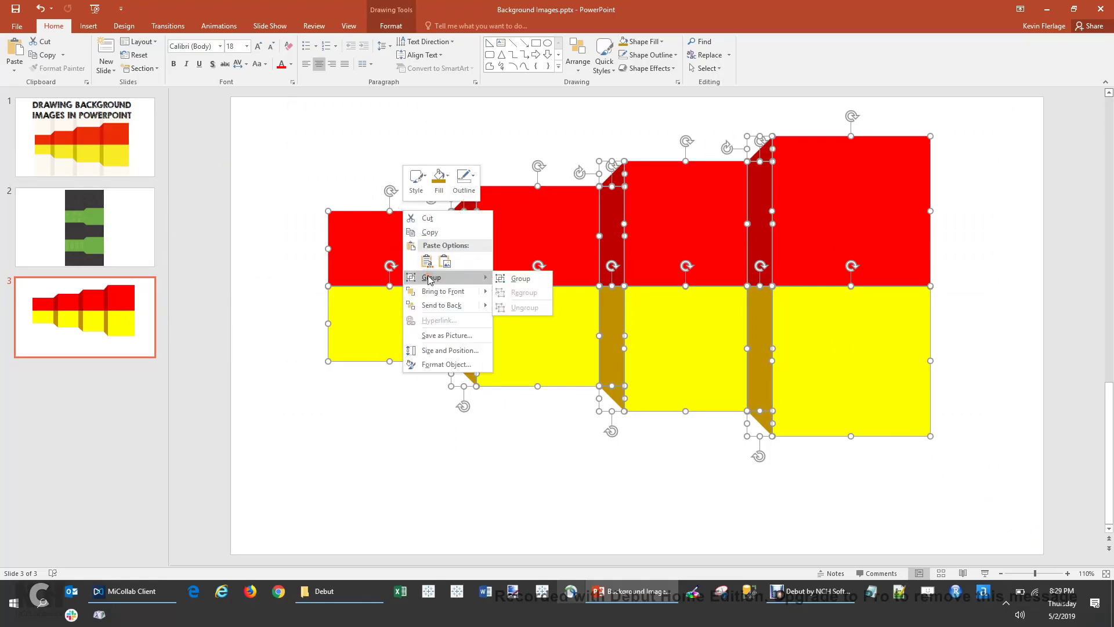
{"action": "left_click", "coordinate": [524, 279]}
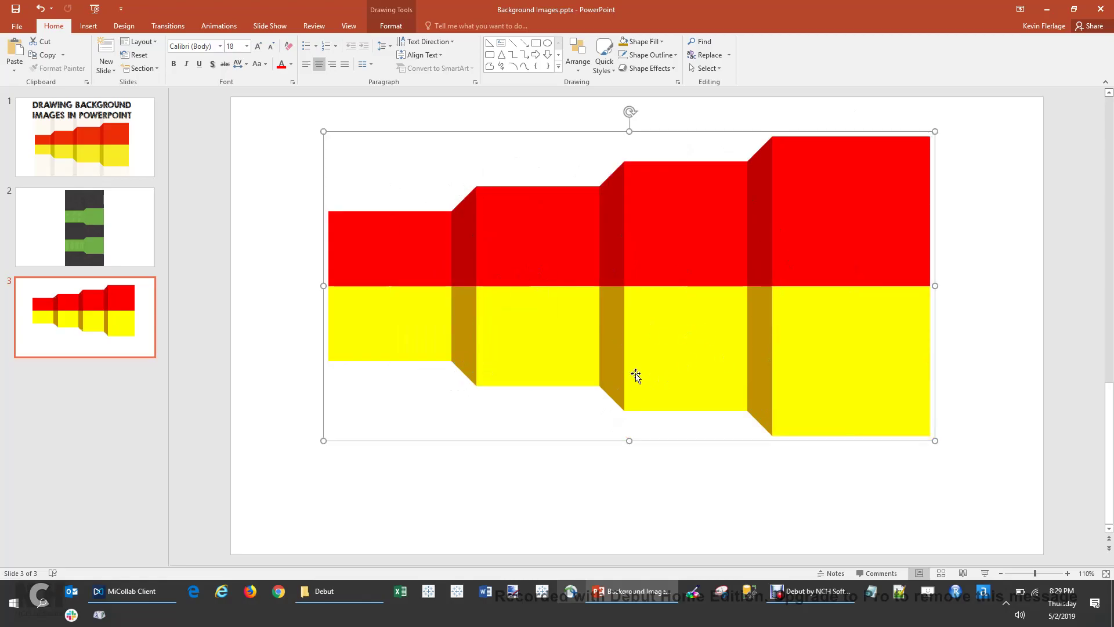
Start Save as Picture on the group, cancel it, and return to slide 2
{"action": "right_click", "coordinate": [529, 133]}
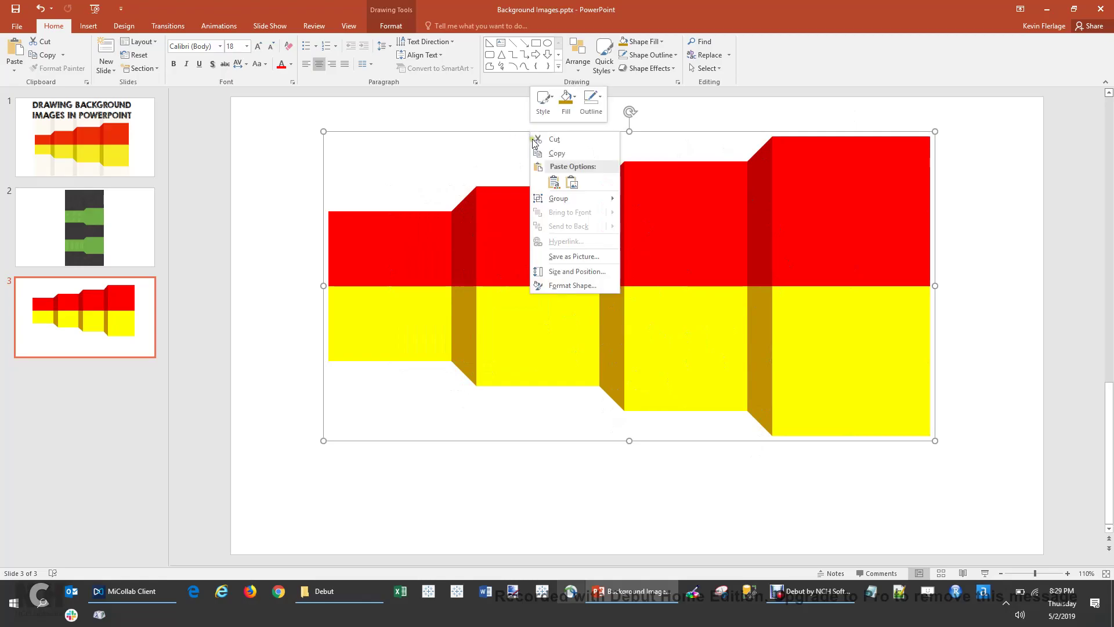
{"action": "left_click", "coordinate": [571, 256]}
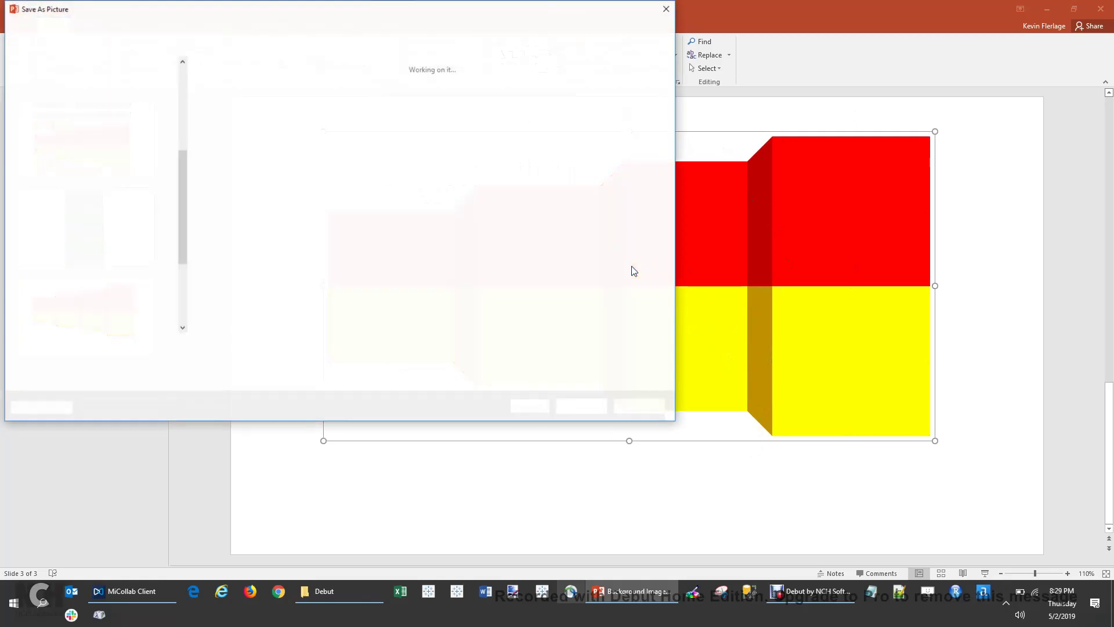
{"action": "left_click", "coordinate": [641, 406]}
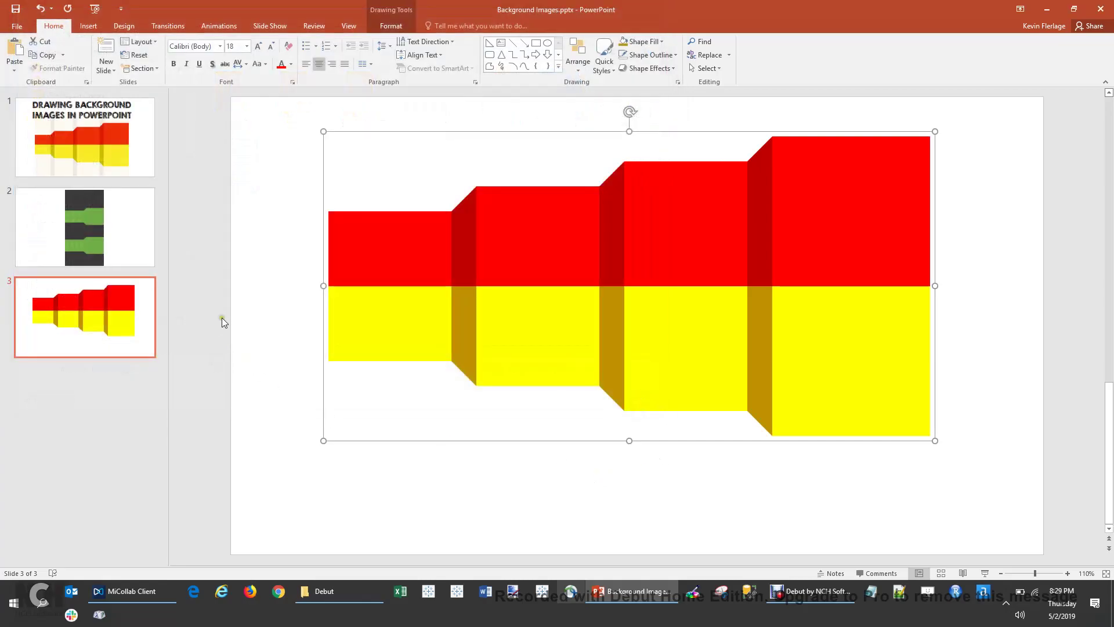
{"action": "left_click", "coordinate": [130, 245]}
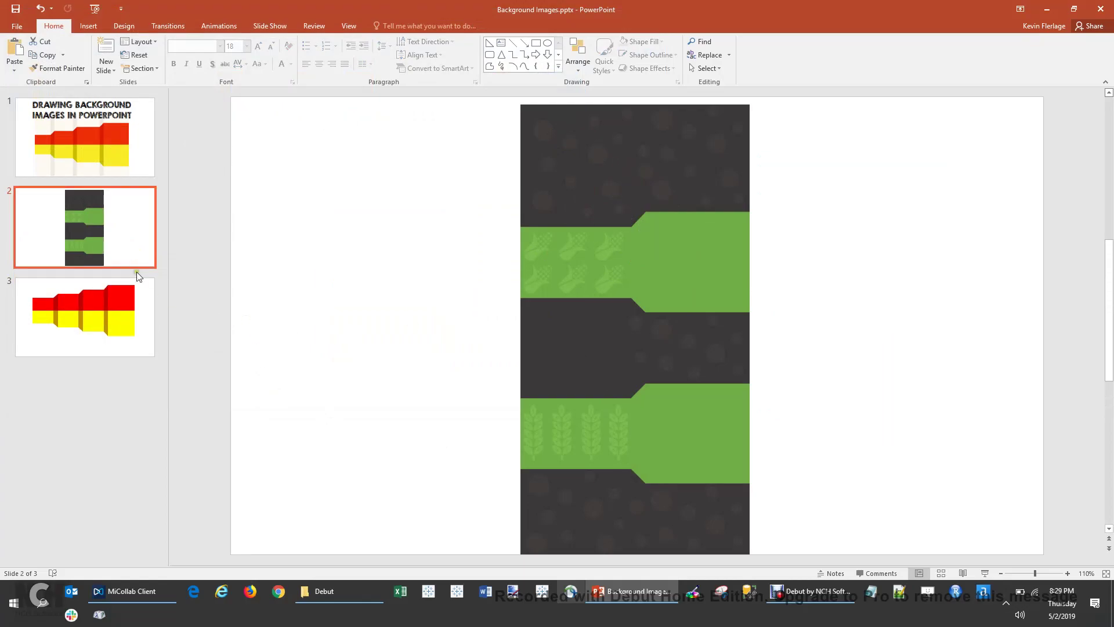
Add a new slide after slide 3 and delete its placeholders
{"action": "left_click", "coordinate": [152, 350]}
{"action": "right_click", "coordinate": [138, 350]}
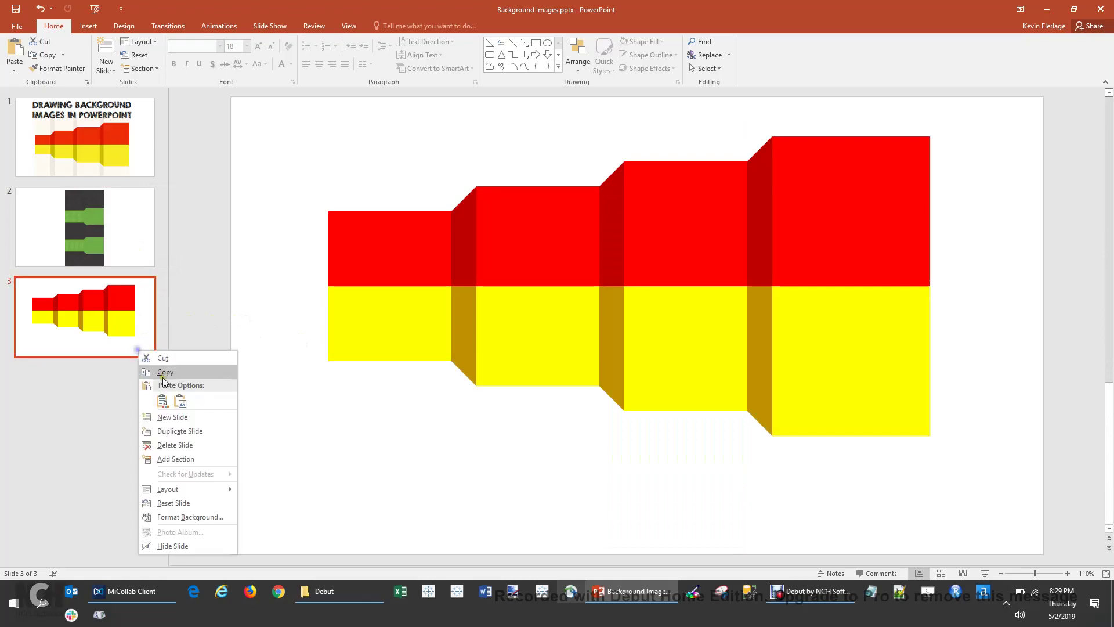
{"action": "left_click", "coordinate": [172, 416]}
{"action": "left_click_drag", "start_coordinate": [280, 119], "coordinate": [1007, 518]}
{"action": "key", "text": "Delete"}
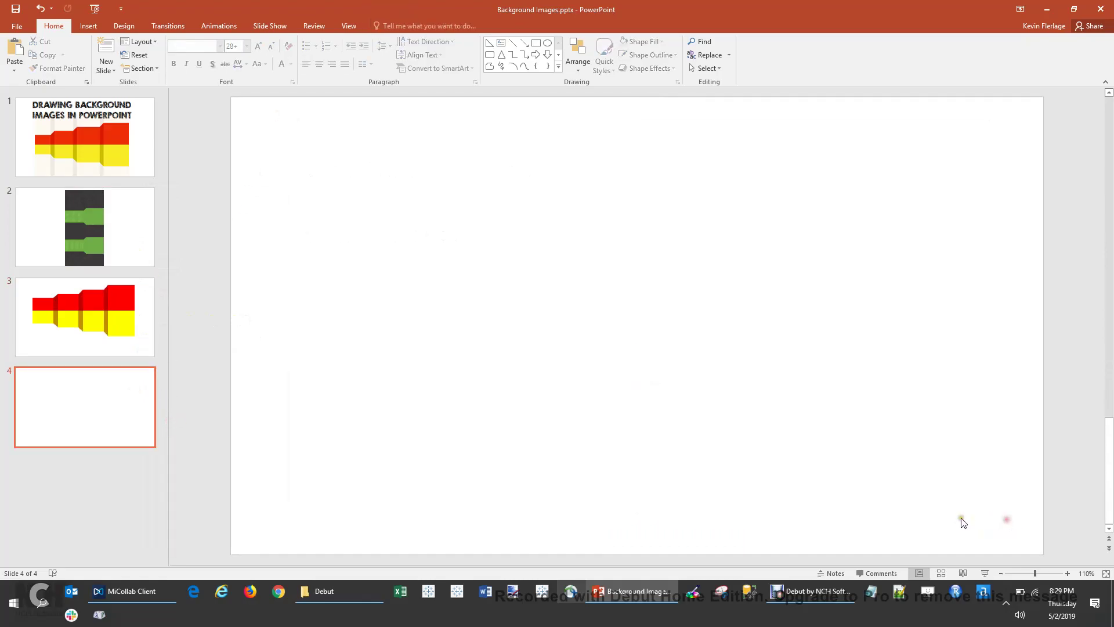
Draw a rectangle near the upper left with no outline and black fill
{"action": "left_click", "coordinate": [88, 26]}
{"action": "left_click", "coordinate": [198, 55]}
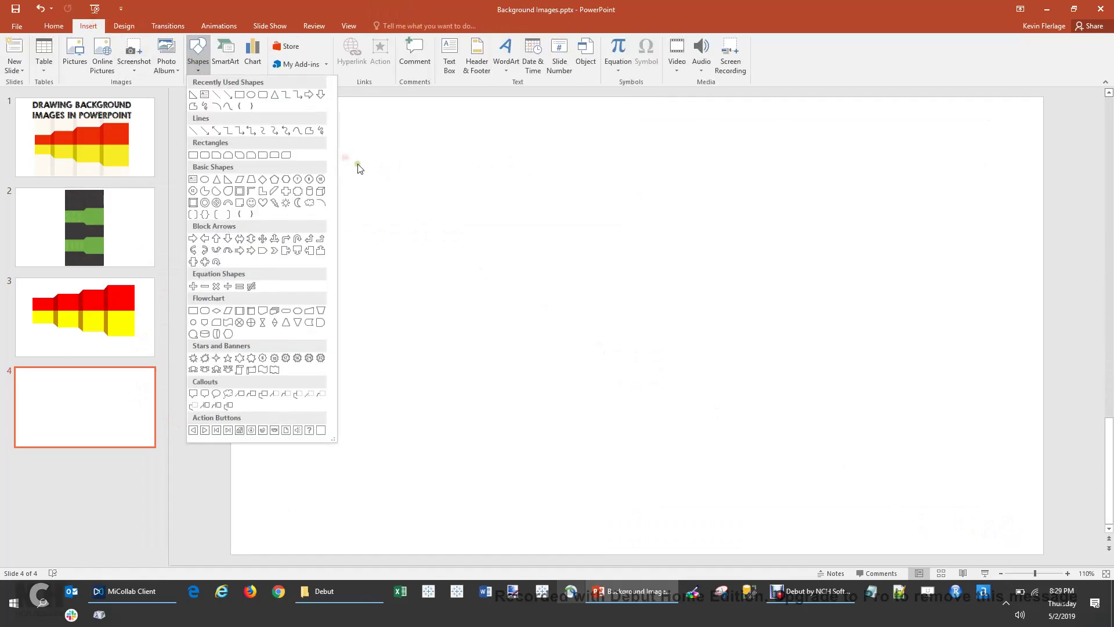
{"action": "left_click", "coordinate": [273, 131]}
{"action": "mouse_move", "coordinate": [370, 168]}
{"action": "left_mouse_down"}
{"action": "mouse_move", "coordinate": [507, 244]}
{"action": "mouse_move", "coordinate": [508, 257]}
{"action": "left_mouse_up"}
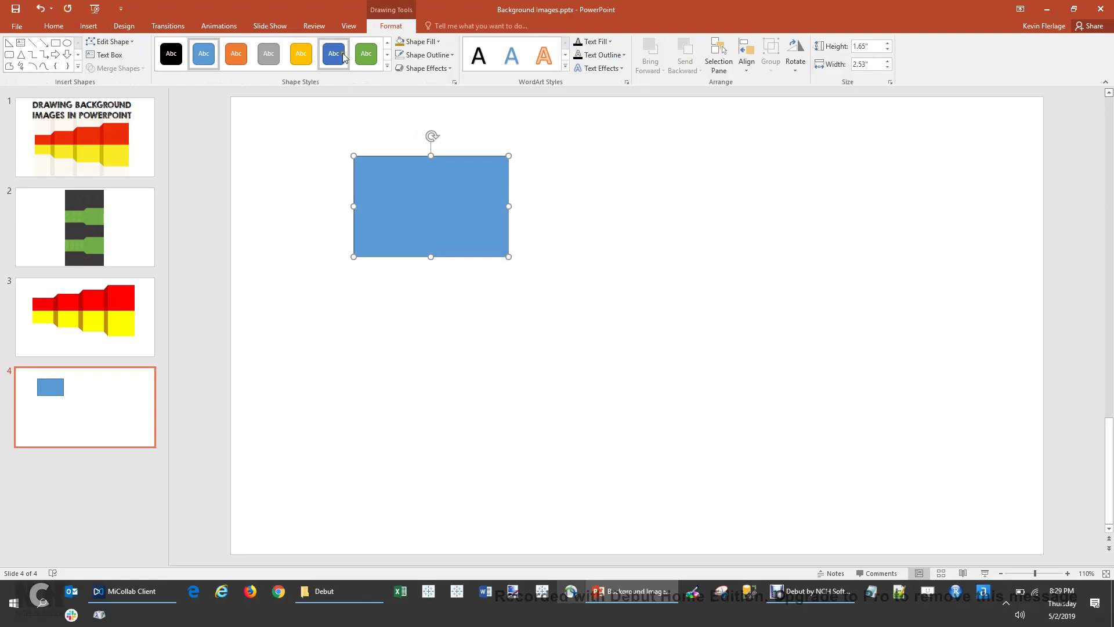
{"action": "left_click", "coordinate": [429, 54]}
{"action": "left_click", "coordinate": [446, 154]}
{"action": "left_click", "coordinate": [437, 41]}
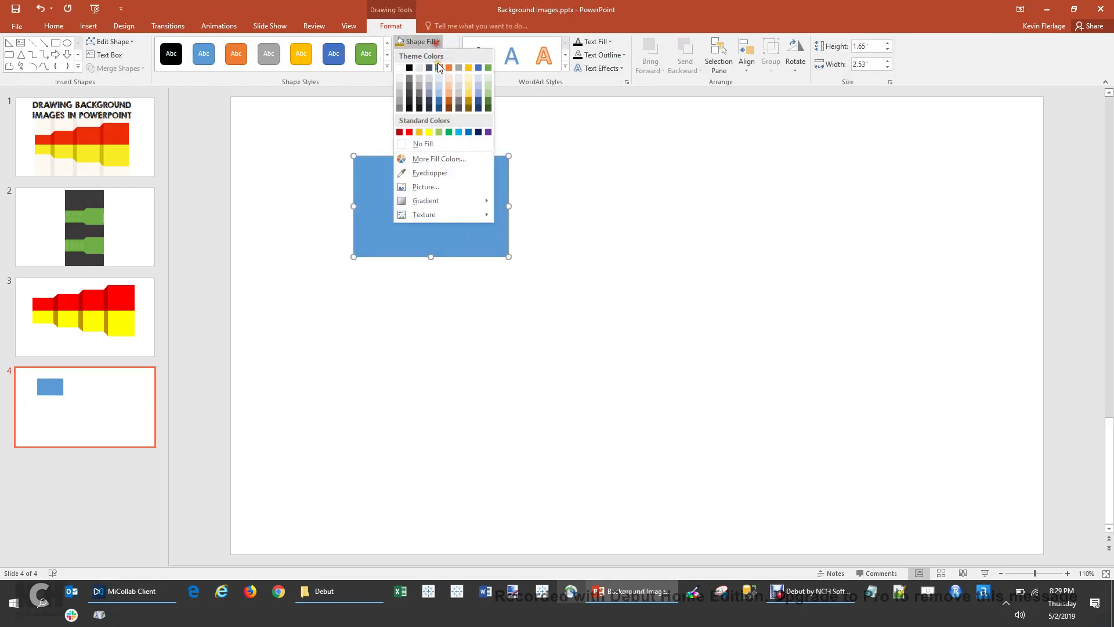
{"action": "left_click", "coordinate": [439, 132]}
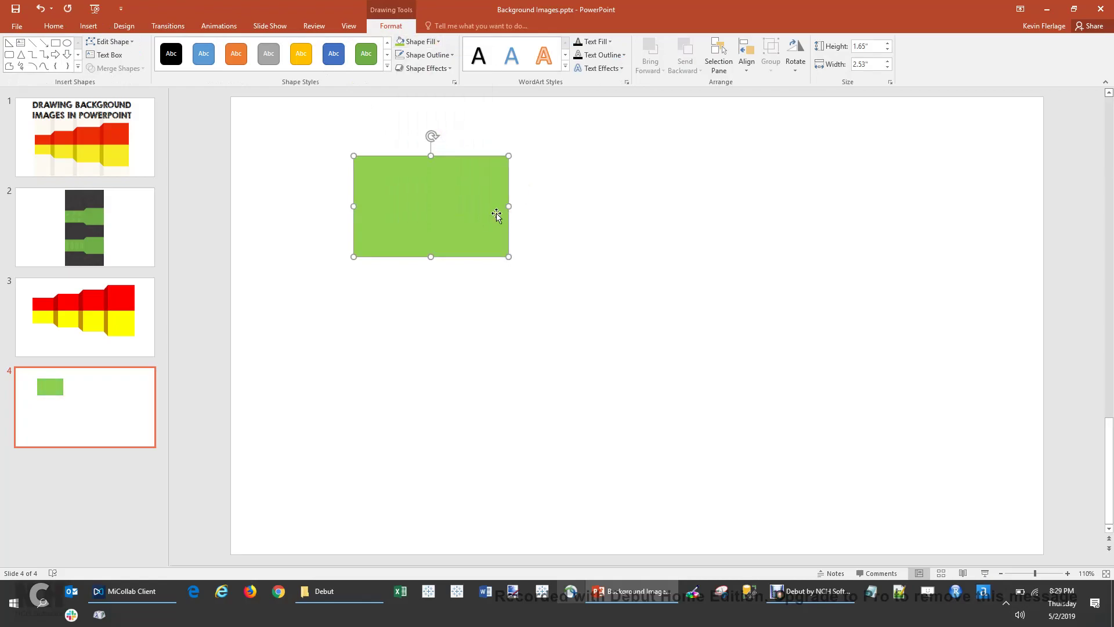
{"action": "left_click", "coordinate": [437, 42]}
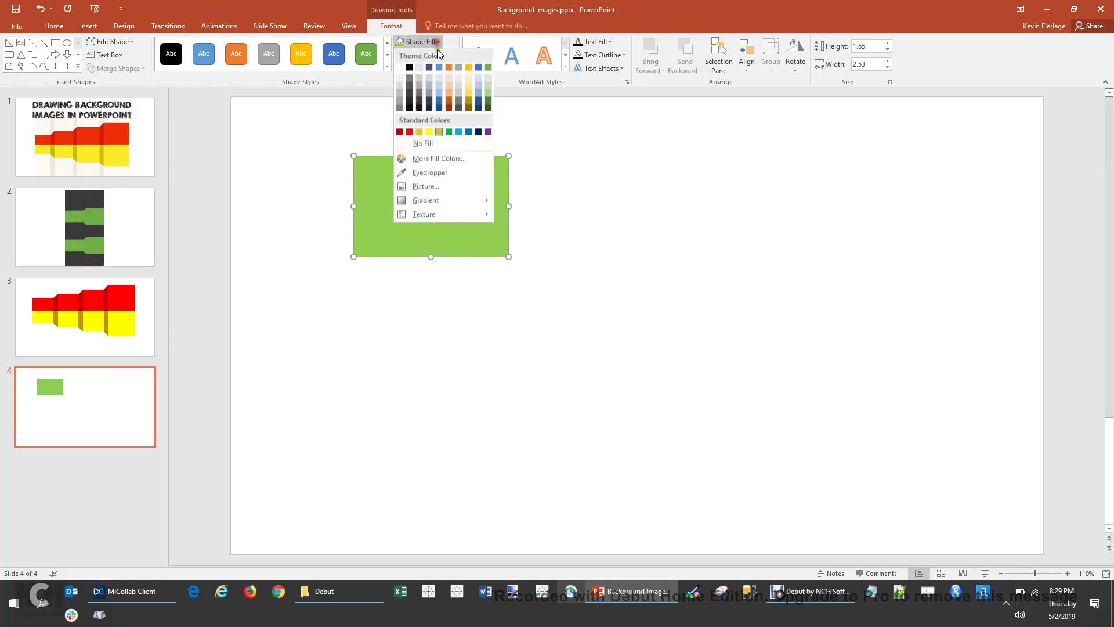
{"action": "left_click", "coordinate": [409, 67]}
Ctrl-drag a copy of the rectangle to the right and shorten it from the bottom
{"action": "left_click_drag", "start_coordinate": [453, 199], "coordinate": [617, 209]}
{"action": "left_click", "coordinate": [653, 303]}
{"action": "left_click", "coordinate": [638, 237]}
{"action": "left_click_drag", "start_coordinate": [631, 257], "coordinate": [630, 238]}
{"action": "left_click", "coordinate": [631, 273]}
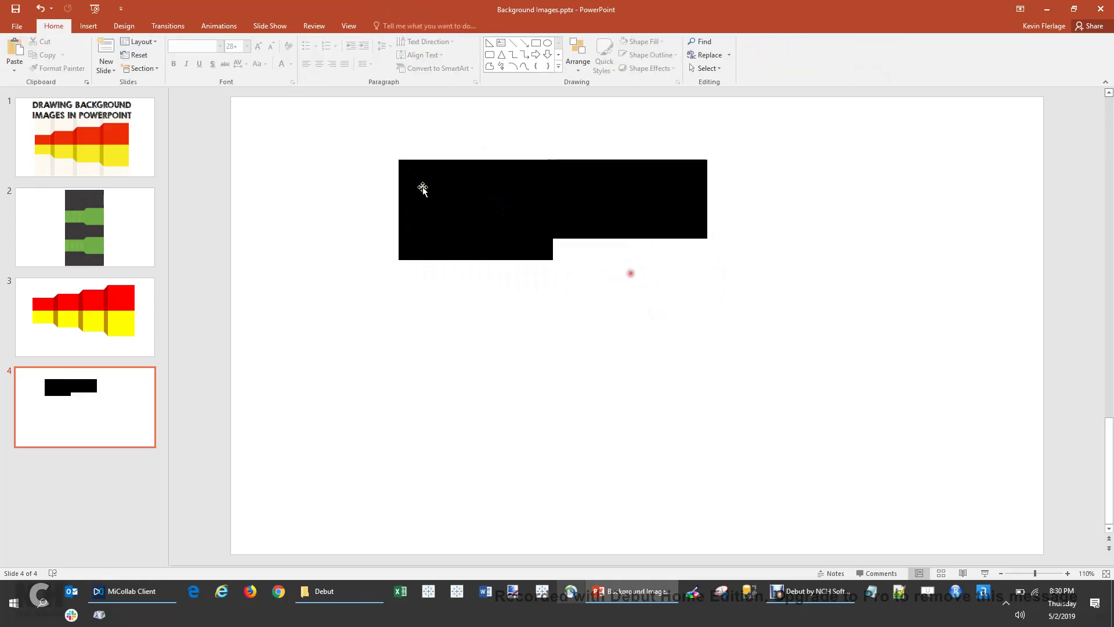
Draw a small right triangle below the block with no outline and black fill
{"action": "left_click", "coordinate": [88, 25]}
{"action": "left_click", "coordinate": [198, 55]}
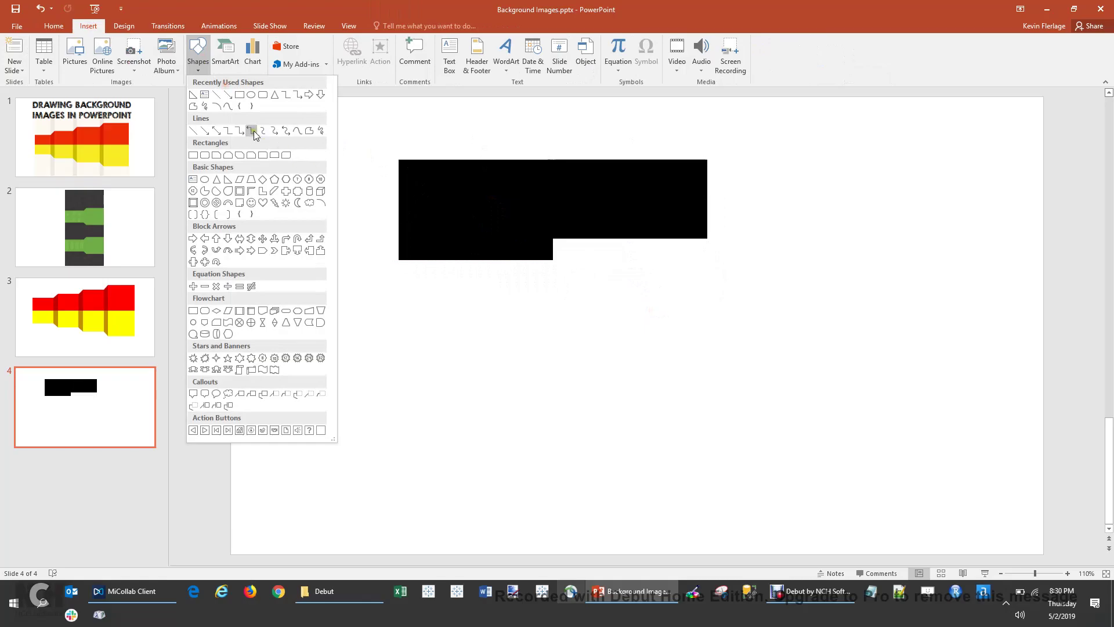
{"action": "left_click", "coordinate": [227, 182]}
{"action": "mouse_move", "coordinate": [444, 291]}
{"action": "left_mouse_down"}
{"action": "mouse_move", "coordinate": [479, 320]}
{"action": "mouse_move", "coordinate": [471, 317]}
{"action": "left_mouse_up"}
{"action": "left_click", "coordinate": [428, 54]}
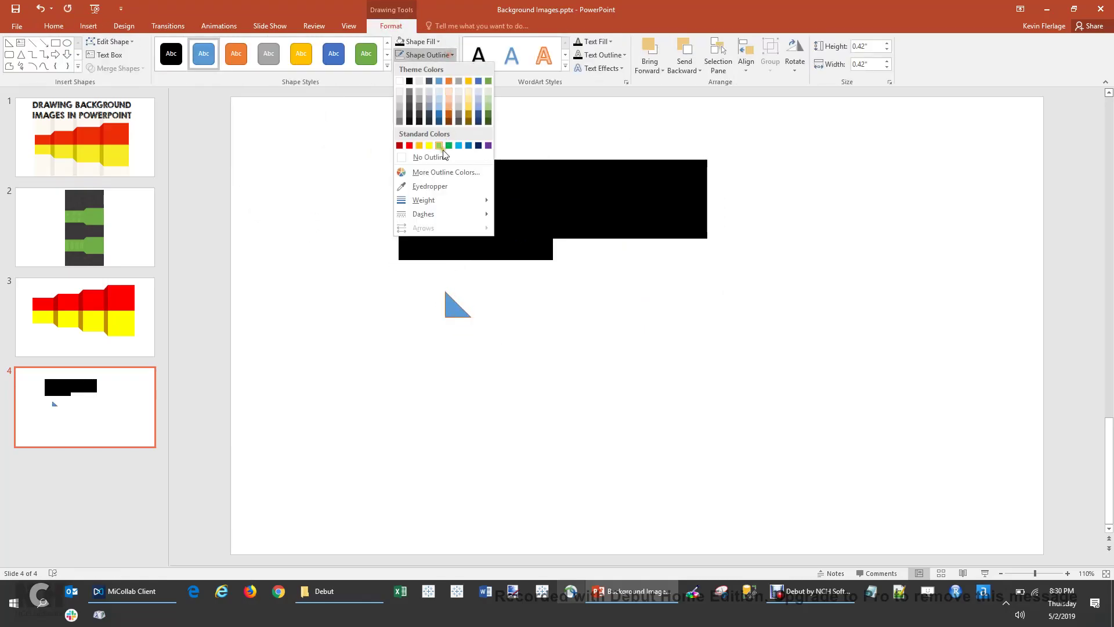
{"action": "left_click", "coordinate": [430, 158]}
{"action": "left_click", "coordinate": [440, 43]}
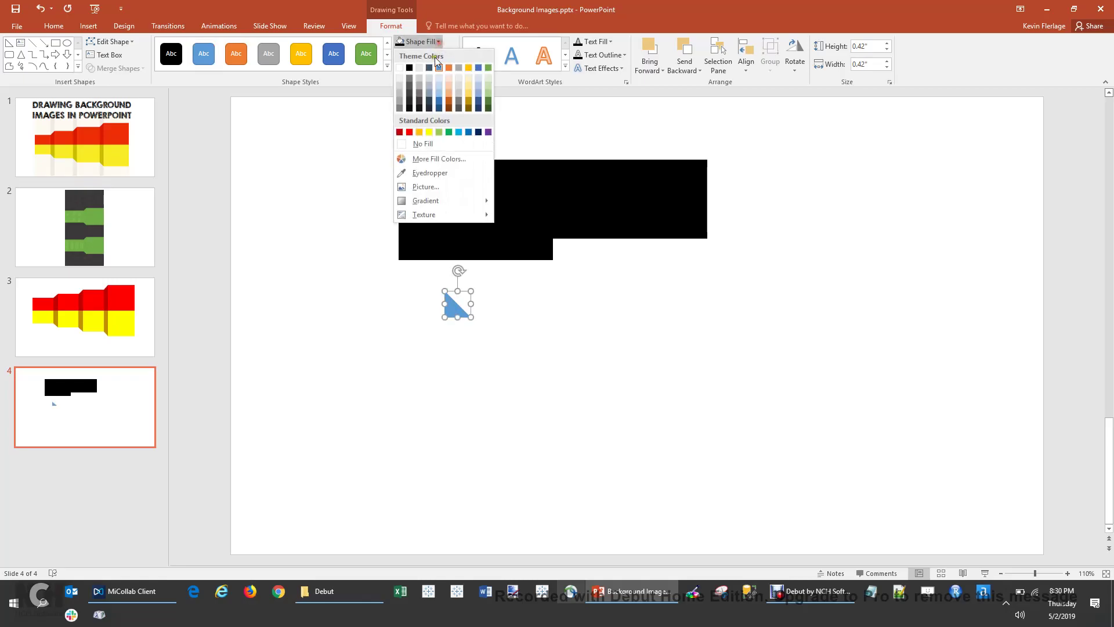
{"action": "left_click", "coordinate": [413, 70]}
{"action": "left_click", "coordinate": [522, 279]}
Rotate, move and shrink the triangle into the step corner under the left rectangle
{"action": "left_click", "coordinate": [456, 307]}
{"action": "left_click_drag", "start_coordinate": [458, 270], "coordinate": [581, 274]}
{"action": "scroll", "coordinate": [578, 249], "scroll_direction": "up", "scroll_amount": 8}
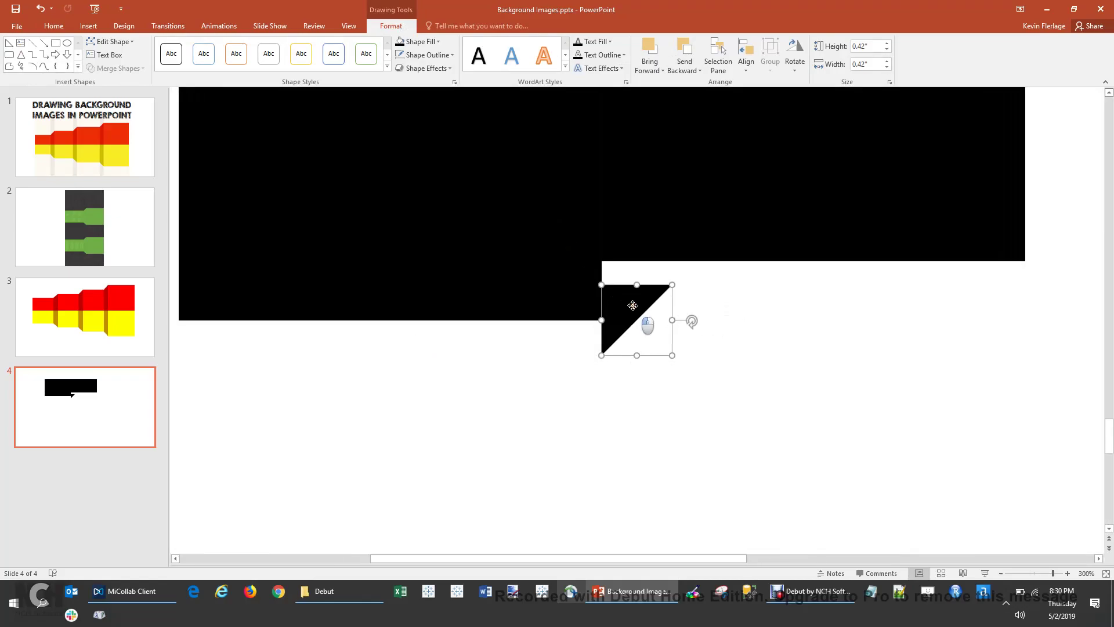
{"action": "left_click_drag", "start_coordinate": [632, 306], "coordinate": [633, 287]}
{"action": "left_click_drag", "start_coordinate": [671, 331], "coordinate": [660, 314]}
{"action": "left_click", "coordinate": [666, 377]}
{"action": "scroll", "coordinate": [659, 380], "scroll_direction": "down", "scroll_amount": 8}
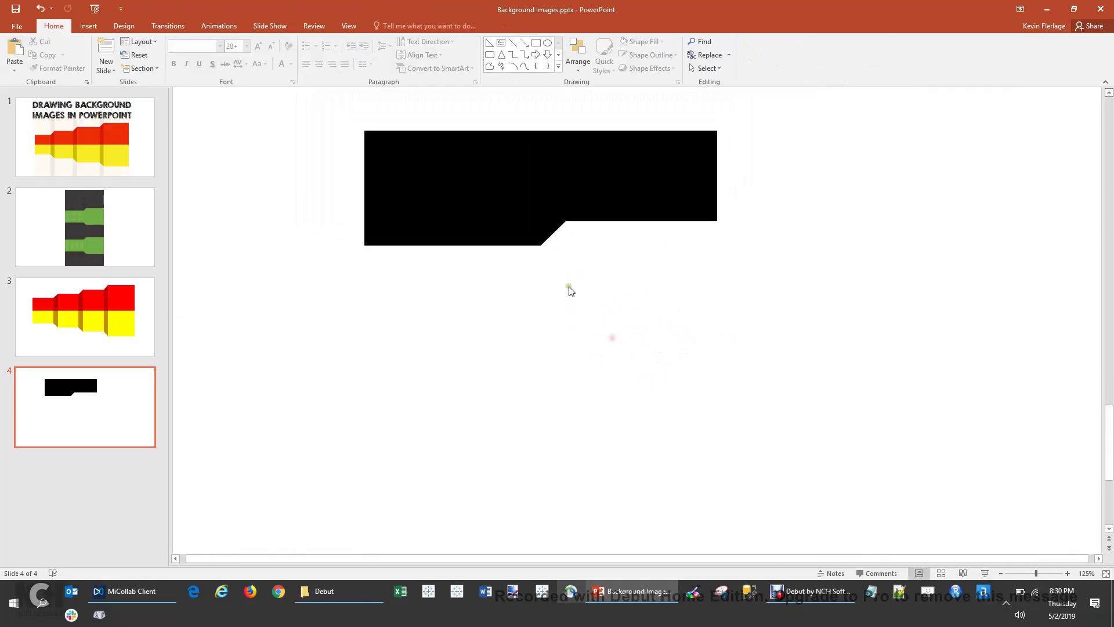
Pull the left black rectangle's left edge inward to even it up
{"action": "left_click", "coordinate": [449, 216]}
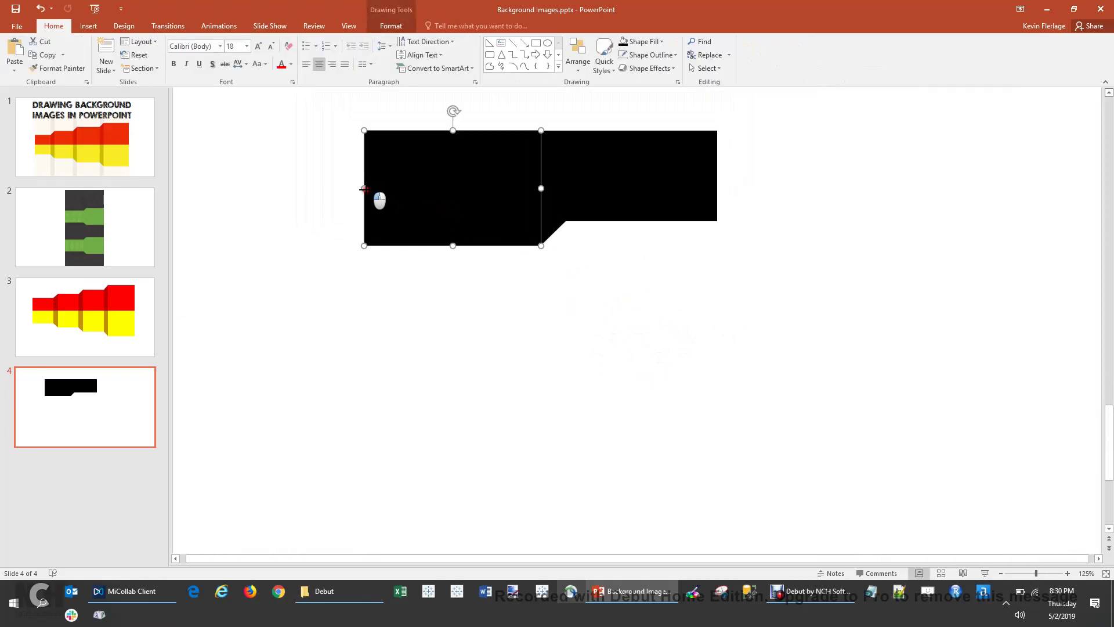
{"action": "left_click_drag", "start_coordinate": [364, 189], "coordinate": [378, 189]}
{"action": "left_click", "coordinate": [662, 192]}
{"action": "left_click", "coordinate": [676, 283]}
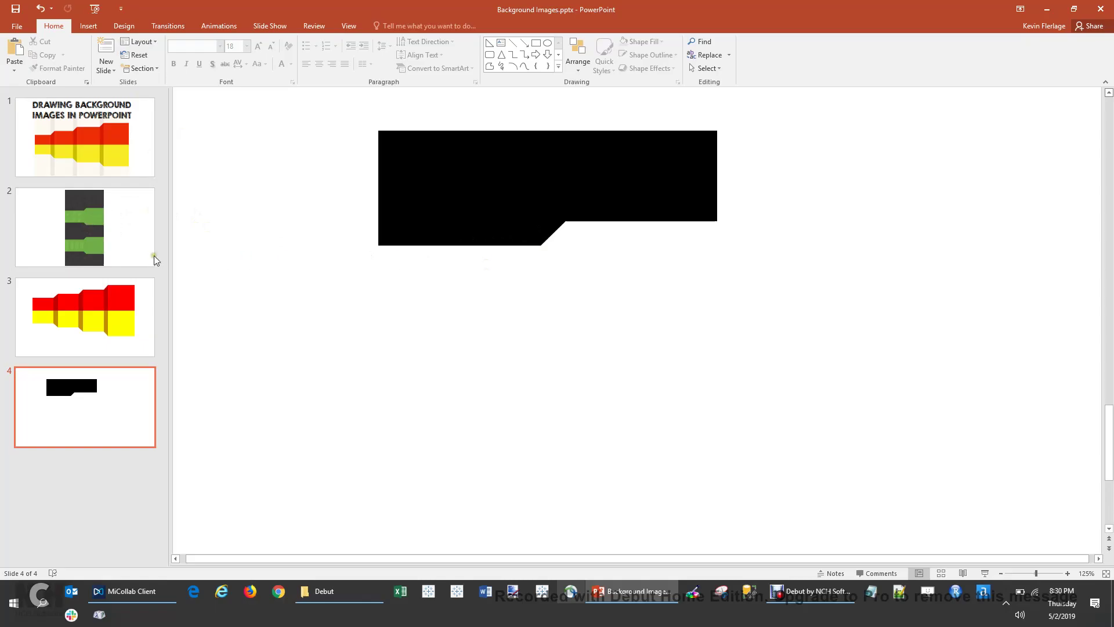
Draw a large rectangle below the black block, aligning its left edge with it
{"action": "left_click", "coordinate": [93, 27]}
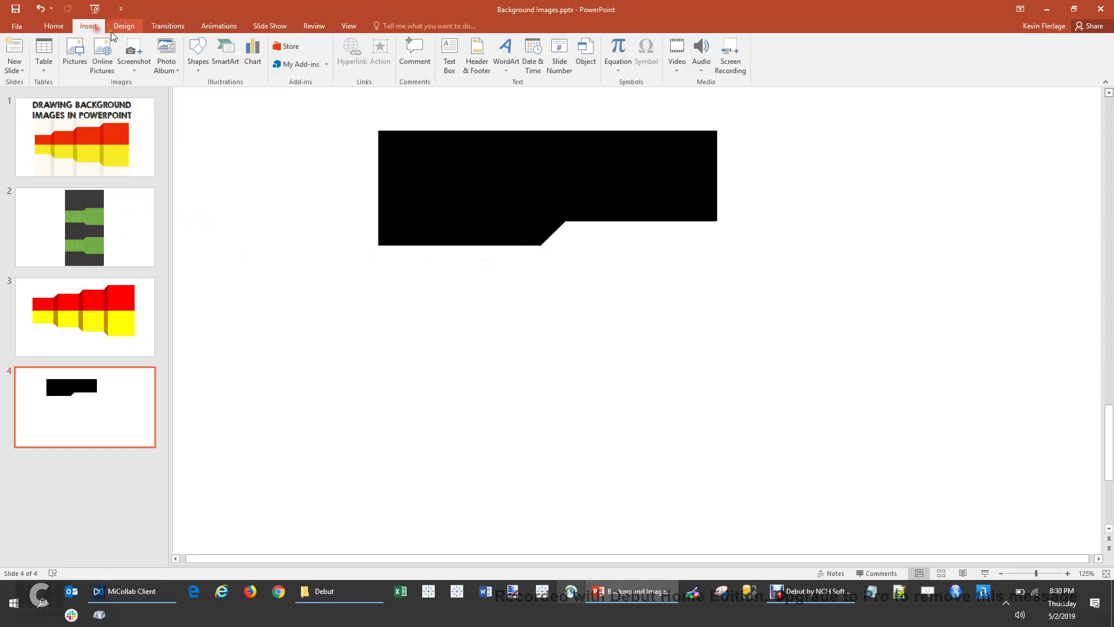
{"action": "left_click", "coordinate": [198, 52]}
{"action": "left_click", "coordinate": [255, 112]}
{"action": "mouse_move", "coordinate": [362, 208]}
{"action": "left_mouse_down"}
{"action": "mouse_move", "coordinate": [507, 283]}
{"action": "mouse_move", "coordinate": [704, 363]}
{"action": "mouse_move", "coordinate": [717, 383]}
{"action": "left_mouse_up"}
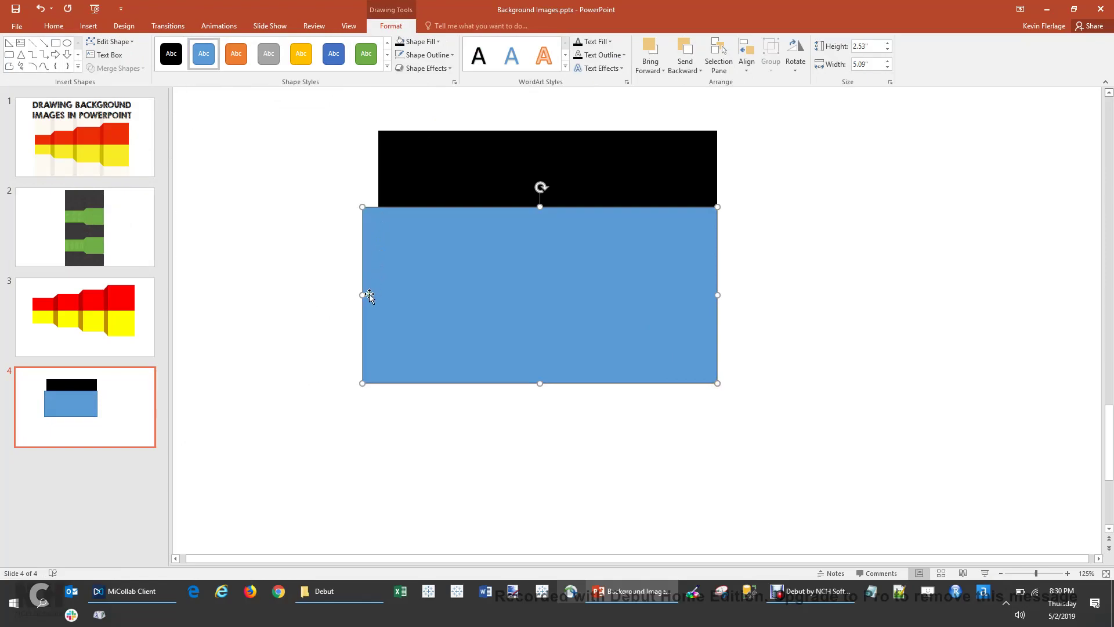
{"action": "left_click_drag", "start_coordinate": [360, 296], "coordinate": [378, 295]}
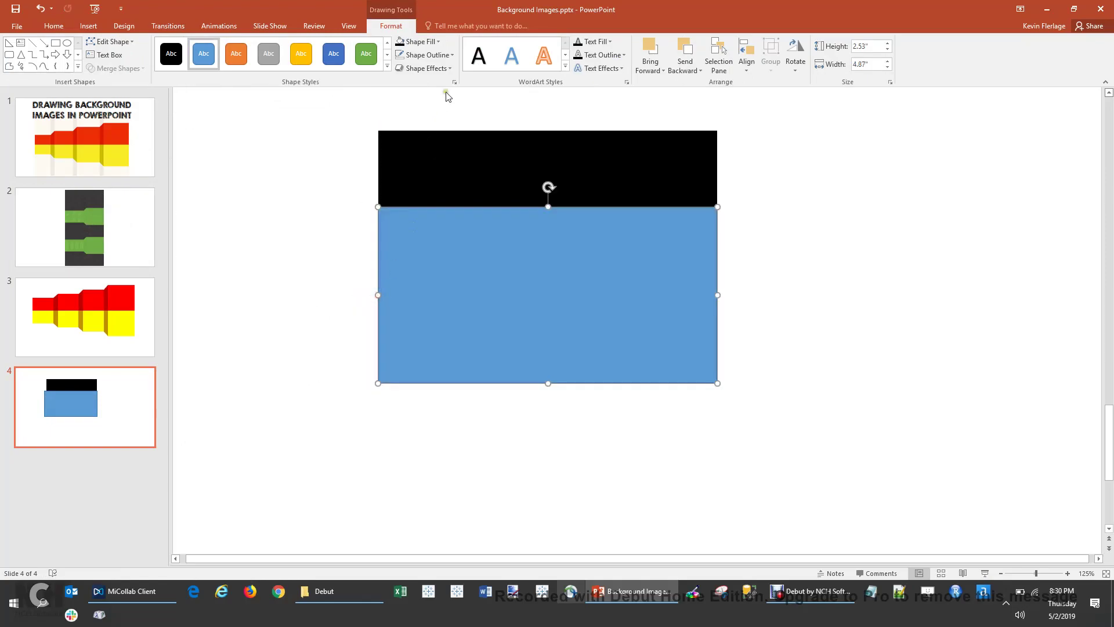
Give the large rectangle no outline and a green fill
{"action": "left_click", "coordinate": [426, 54]}
{"action": "left_click", "coordinate": [455, 156]}
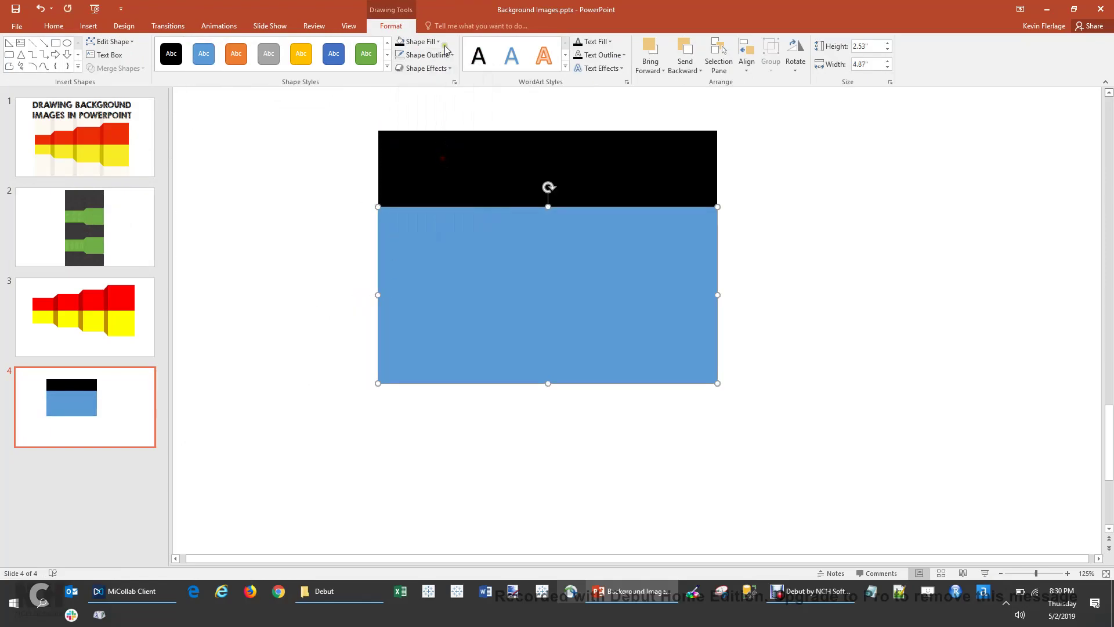
{"action": "left_click", "coordinate": [441, 42]}
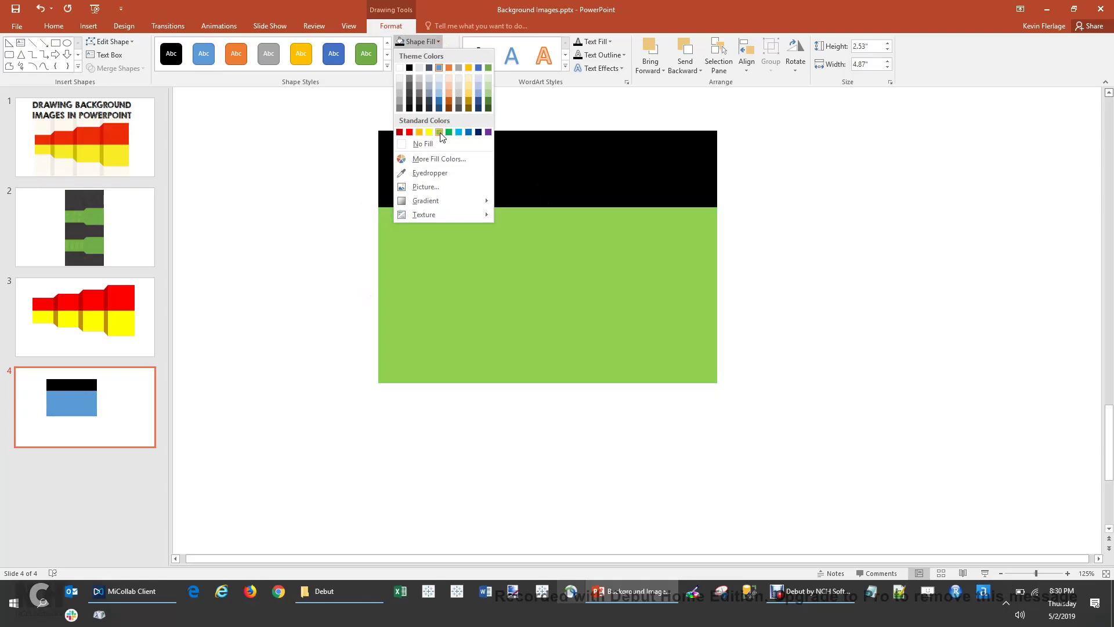
{"action": "left_click", "coordinate": [440, 132]}
{"action": "left_click", "coordinate": [754, 284]}
{"action": "left_click", "coordinate": [646, 267]}
{"action": "right_click", "coordinate": [648, 268]}
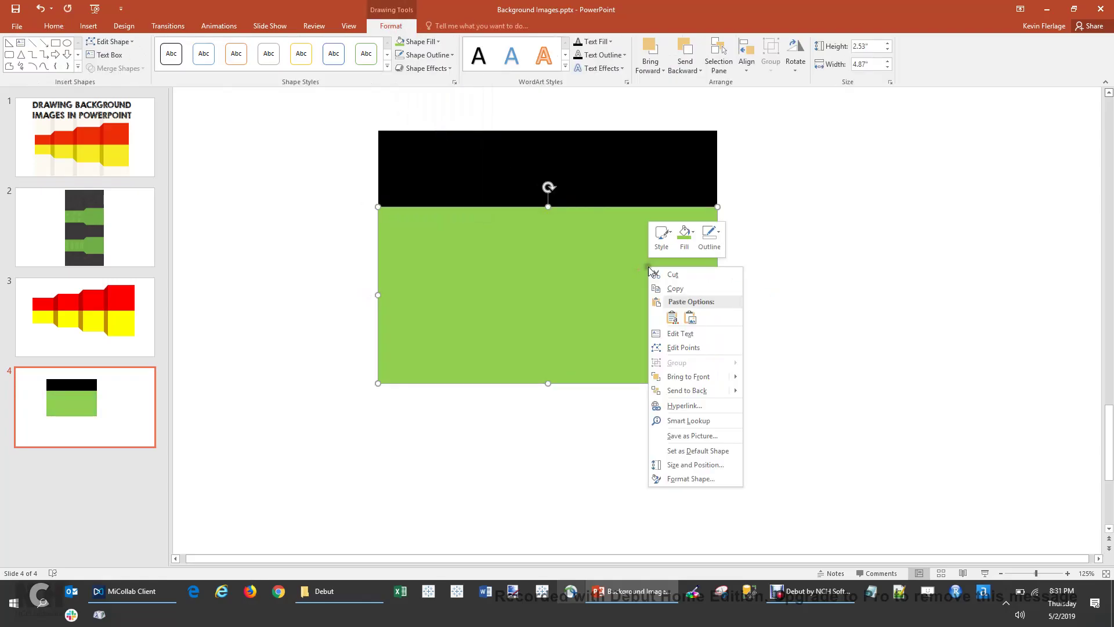
Send the green rectangle to the back and paste a copy of the three black shapes below it
{"action": "left_click", "coordinate": [687, 390]}
{"action": "left_click", "coordinate": [349, 293]}
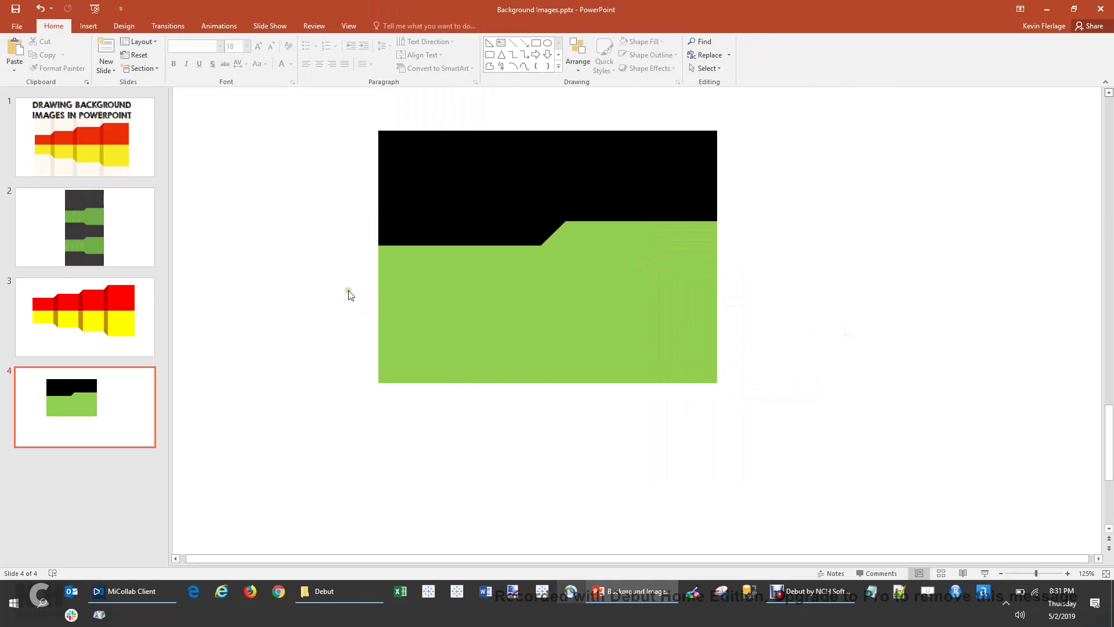
{"action": "left_click_drag", "start_coordinate": [339, 111], "coordinate": [733, 287]}
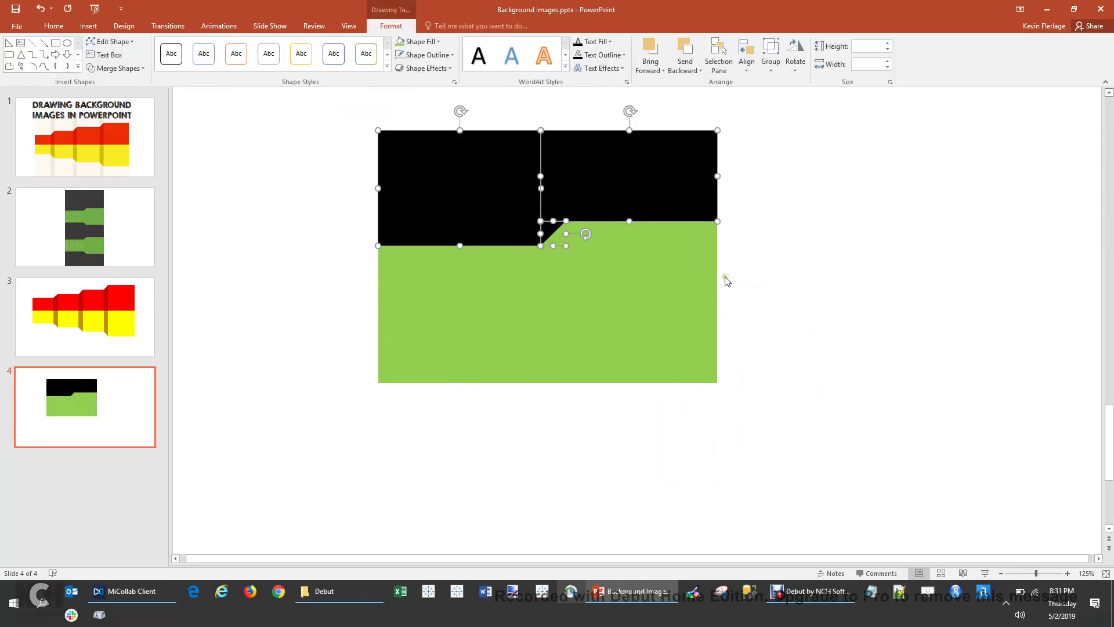
{"action": "key", "text": "ctrl+c"}
{"action": "key", "text": "ctrl+v"}
{"action": "left_click_drag", "start_coordinate": [517, 184], "coordinate": [508, 424]}
Stretch the lower-left black rectangle up to the green band and place the triangle at its step corner
{"action": "left_click", "coordinate": [788, 426]}
{"action": "left_click", "coordinate": [522, 432]}
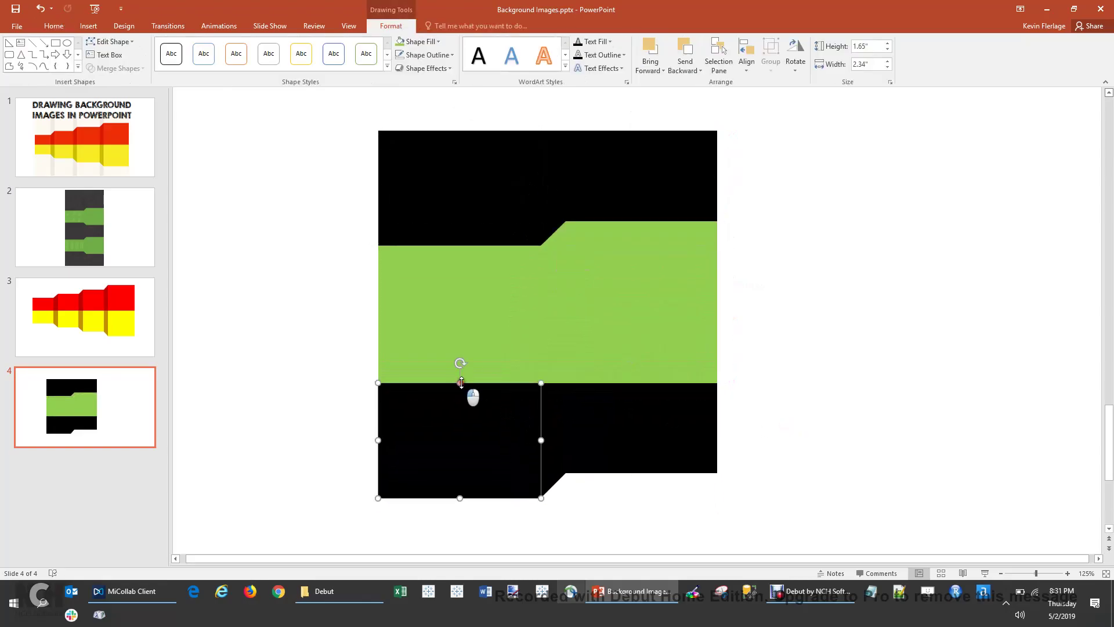
{"action": "left_click_drag", "start_coordinate": [461, 382], "coordinate": [464, 356]}
{"action": "left_click", "coordinate": [561, 481]}
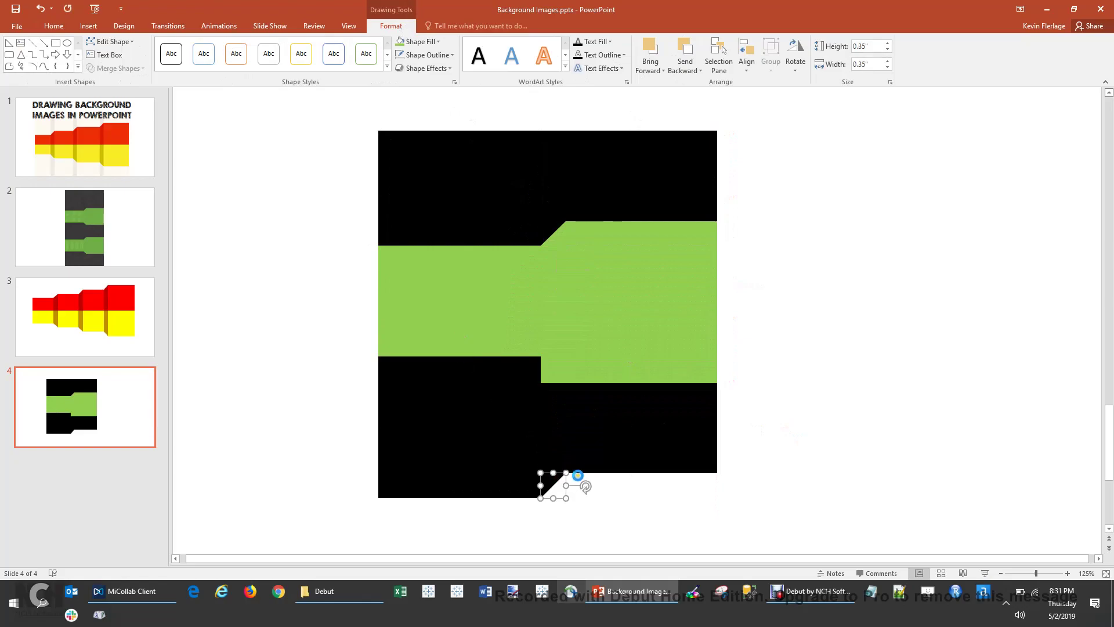
{"action": "left_click_drag", "start_coordinate": [557, 487], "coordinate": [595, 320]}
{"action": "left_click_drag", "start_coordinate": [589, 362], "coordinate": [549, 379]}
Select every shape on the slide and move the whole design up
{"action": "scroll", "coordinate": [549, 378], "scroll_direction": "up", "scroll_amount": 5}
{"action": "left_click", "coordinate": [569, 363]}
{"action": "left_click", "coordinate": [498, 310]}
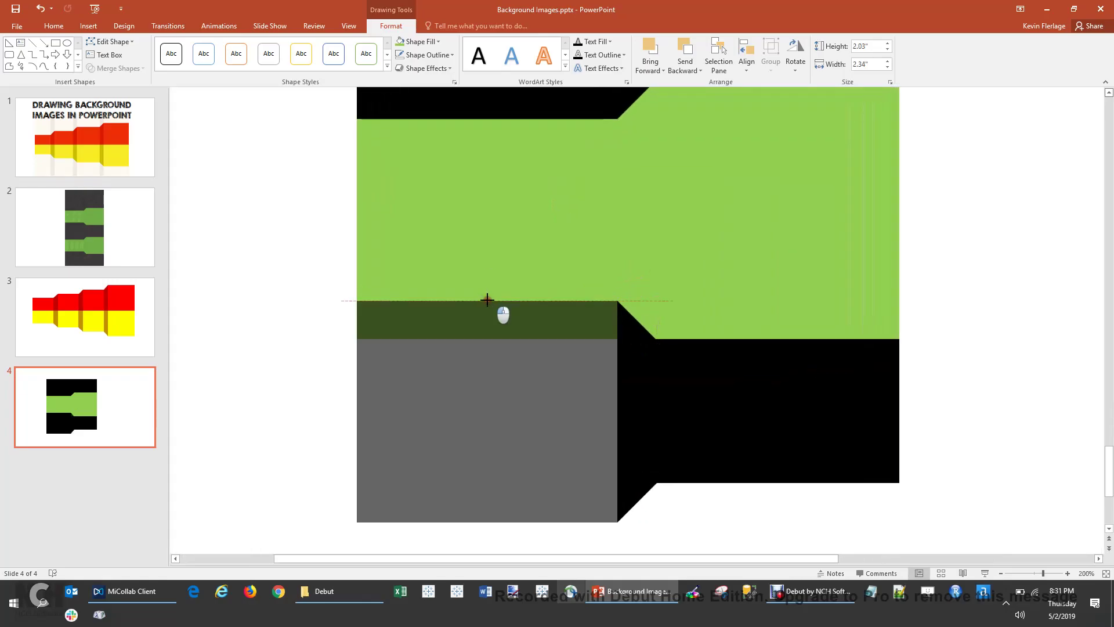
{"action": "left_click", "coordinate": [928, 331]}
{"action": "scroll", "coordinate": [923, 341], "scroll_direction": "down", "scroll_amount": 5}
{"action": "scroll", "coordinate": [923, 341], "scroll_direction": "down", "scroll_amount": 2}
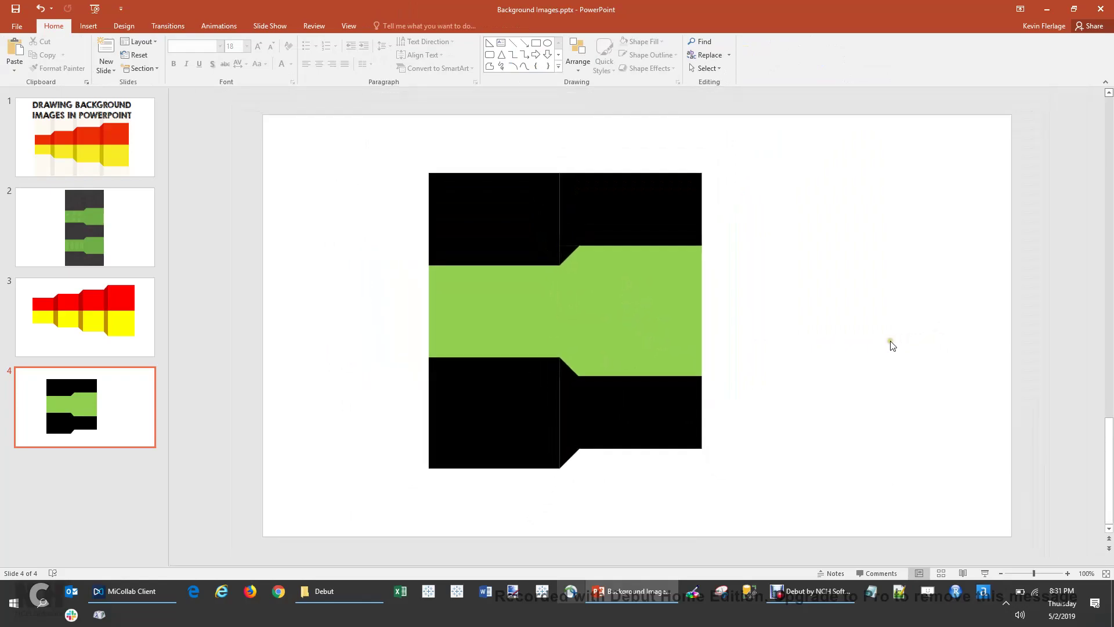
{"action": "left_click_drag", "start_coordinate": [419, 155], "coordinate": [749, 515]}
{"action": "left_click_drag", "start_coordinate": [614, 218], "coordinate": [626, 162]}
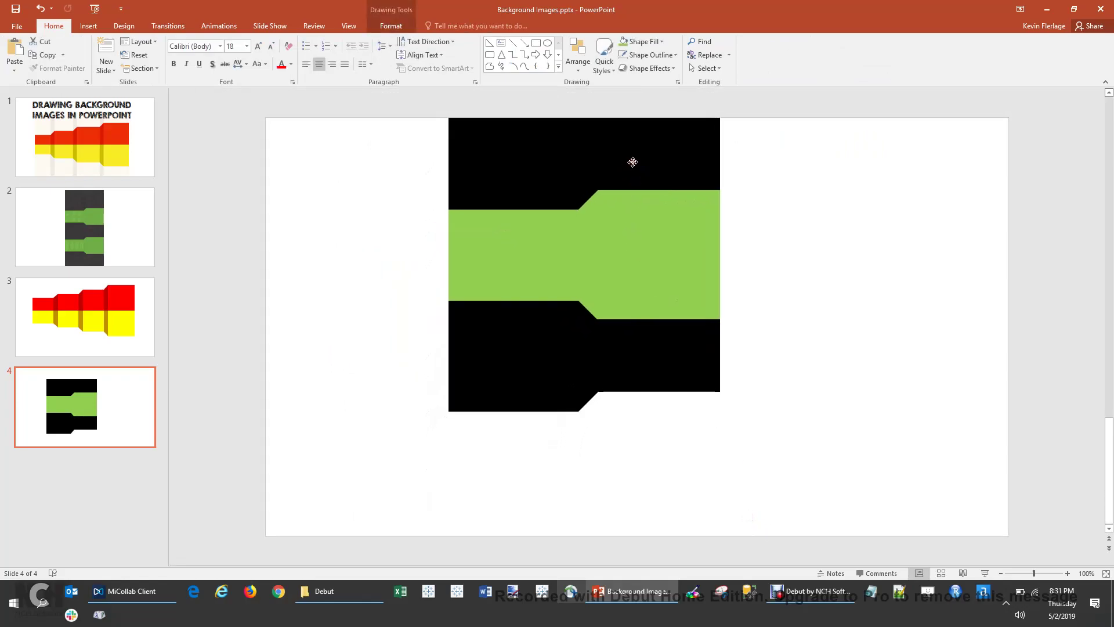
Copy the green band below the lower black block and send it to the back
{"action": "left_click", "coordinate": [646, 259]}
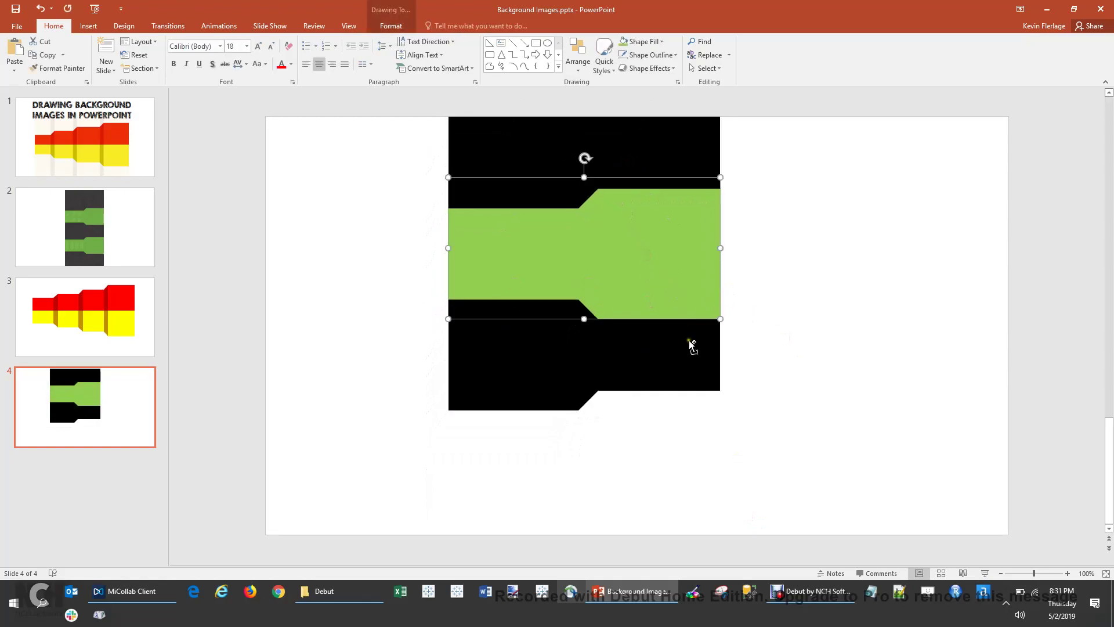
{"action": "left_click_drag", "start_coordinate": [690, 344], "coordinate": [694, 352]}
{"action": "left_click_drag", "start_coordinate": [656, 278], "coordinate": [645, 470]}
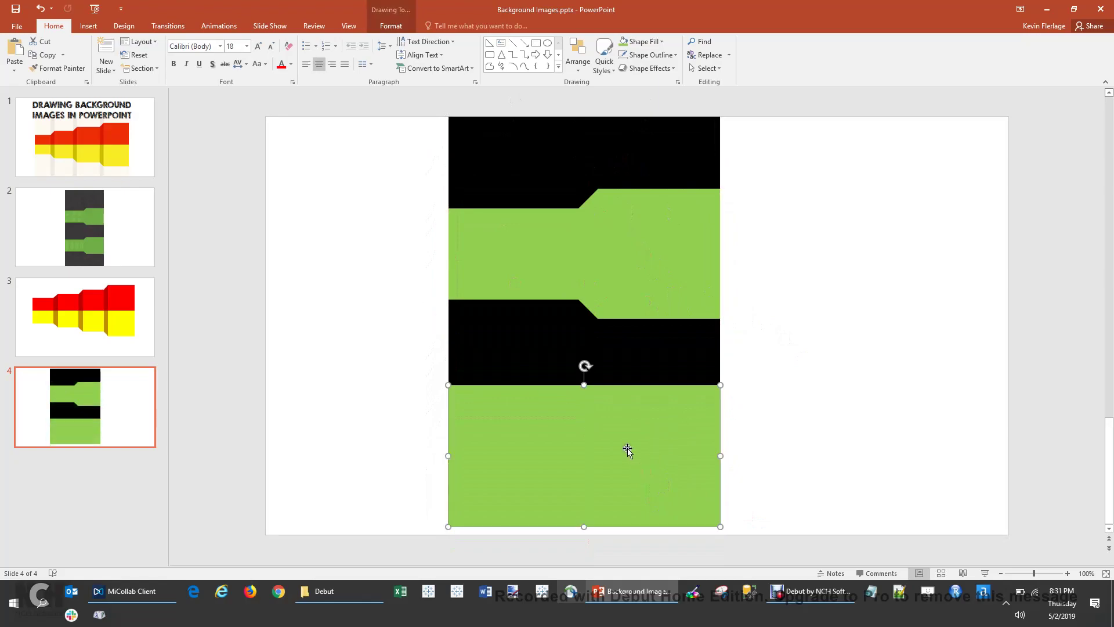
{"action": "right_click", "coordinate": [627, 450]}
{"action": "left_click", "coordinate": [676, 358]}
{"action": "left_click", "coordinate": [778, 406]}
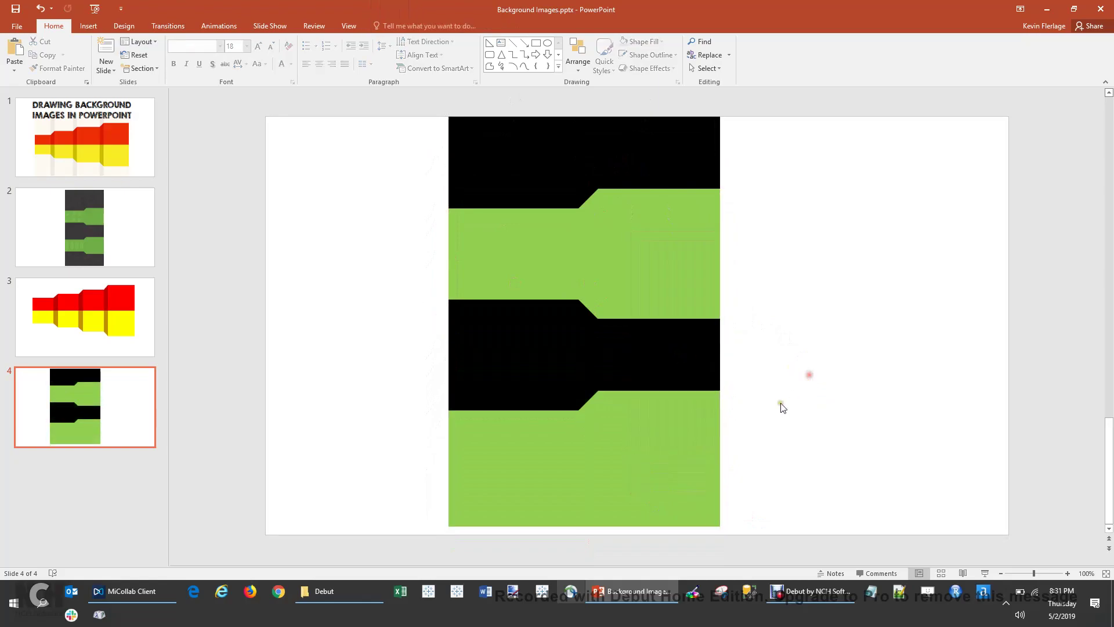
Duplicate the left black rectangle and align it with the column's left edge
{"action": "scroll", "coordinate": [778, 406], "scroll_direction": "down", "scroll_amount": 3, "text": "ctrl"}
{"action": "left_click", "coordinate": [594, 352]}
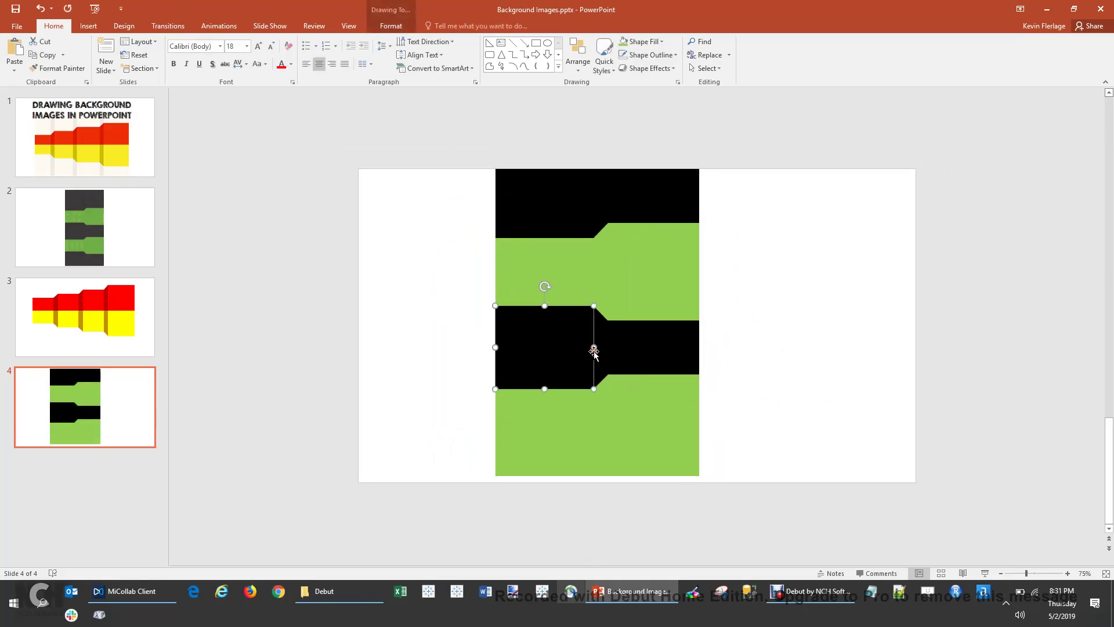
{"action": "key", "text": "ctrl+v"}
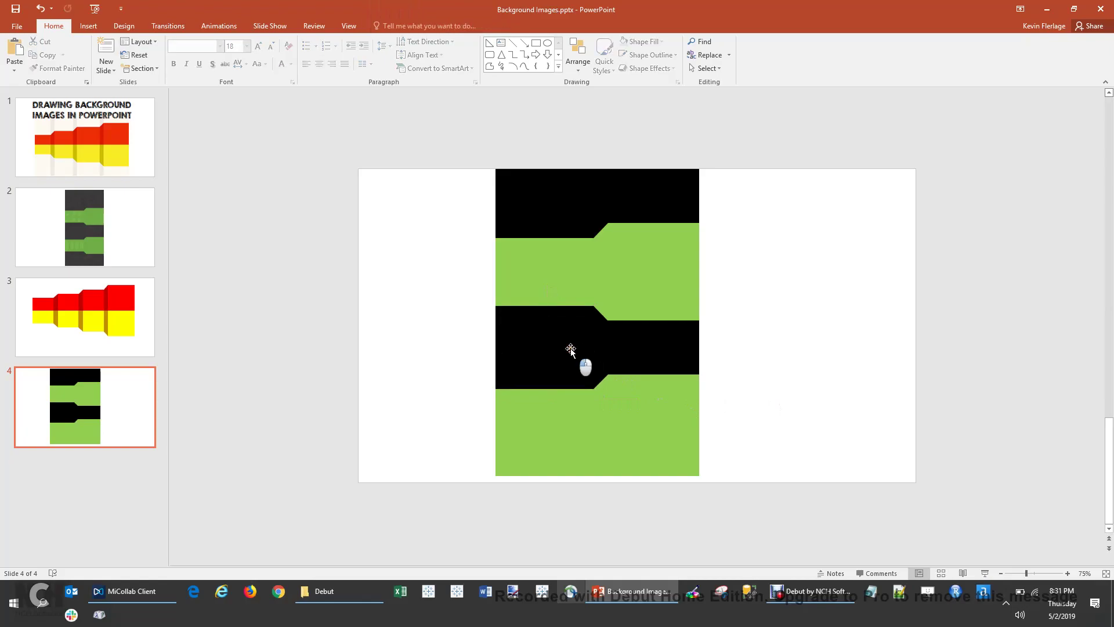
{"action": "left_click_drag", "start_coordinate": [600, 351], "coordinate": [592, 344]}
Copy the middle black shapes and place the copy at the slide's bottom
{"action": "left_click_drag", "start_coordinate": [452, 287], "coordinate": [735, 412]}
{"action": "key", "text": "ctrl+c"}
{"action": "key", "text": "ctrl+v"}
{"action": "left_click_drag", "start_coordinate": [572, 348], "coordinate": [567, 493]}
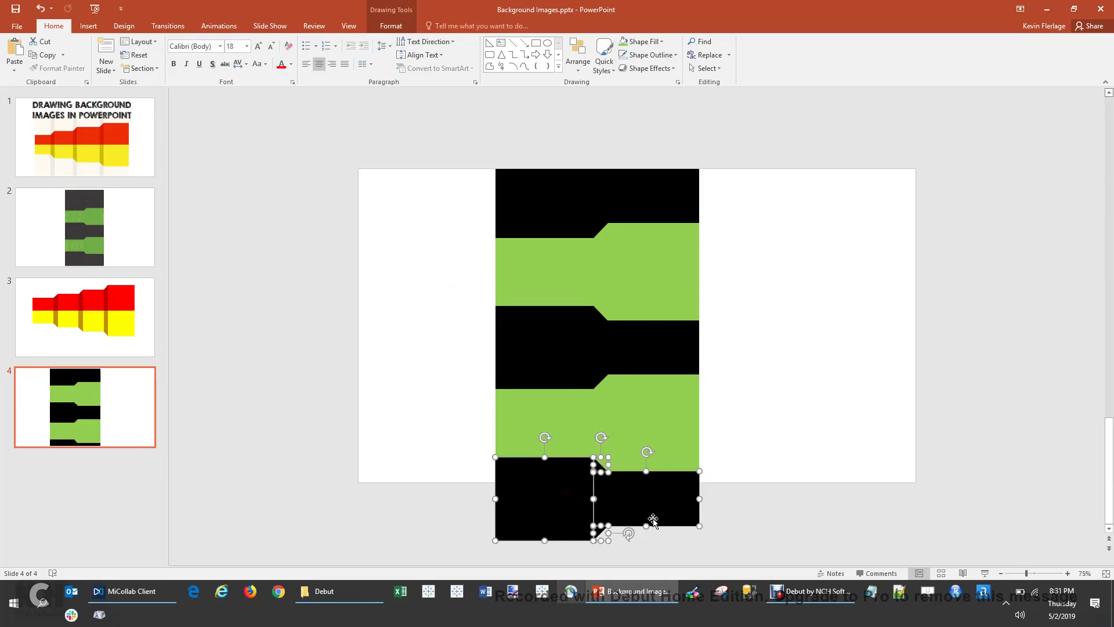
{"action": "left_click", "coordinate": [734, 515]}
{"action": "left_click", "coordinate": [603, 533]}
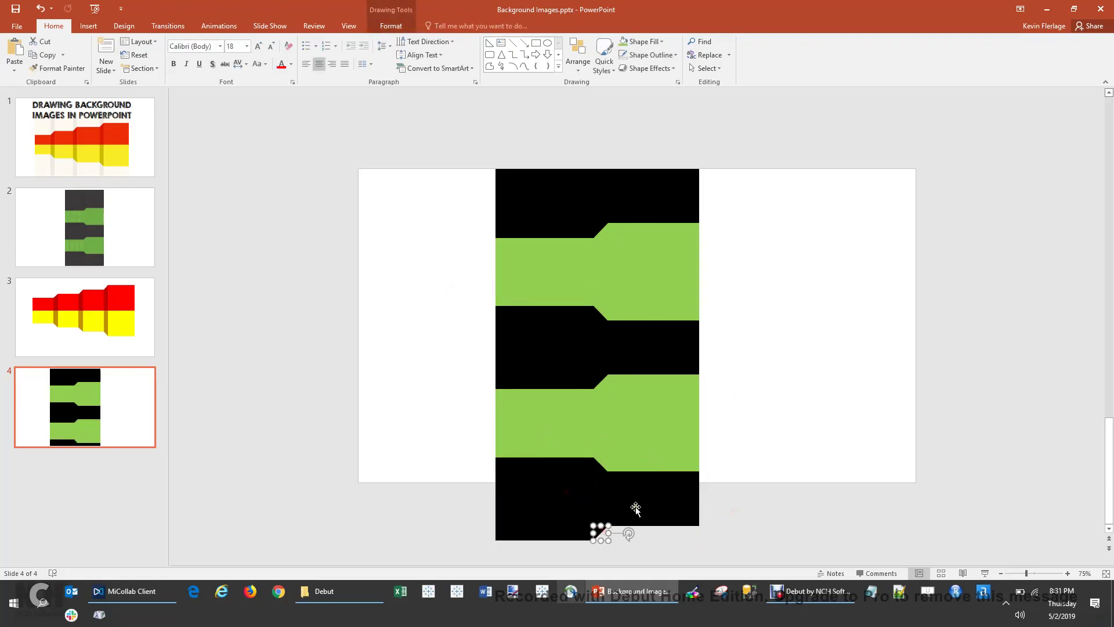
Restore the right bottom black block and stretch it down to the banner's bottom edge
{"action": "left_click", "coordinate": [635, 509]}
{"action": "key", "text": "Delete"}
{"action": "left_click", "coordinate": [580, 506]}
{"action": "key", "text": "ctrl+z"}
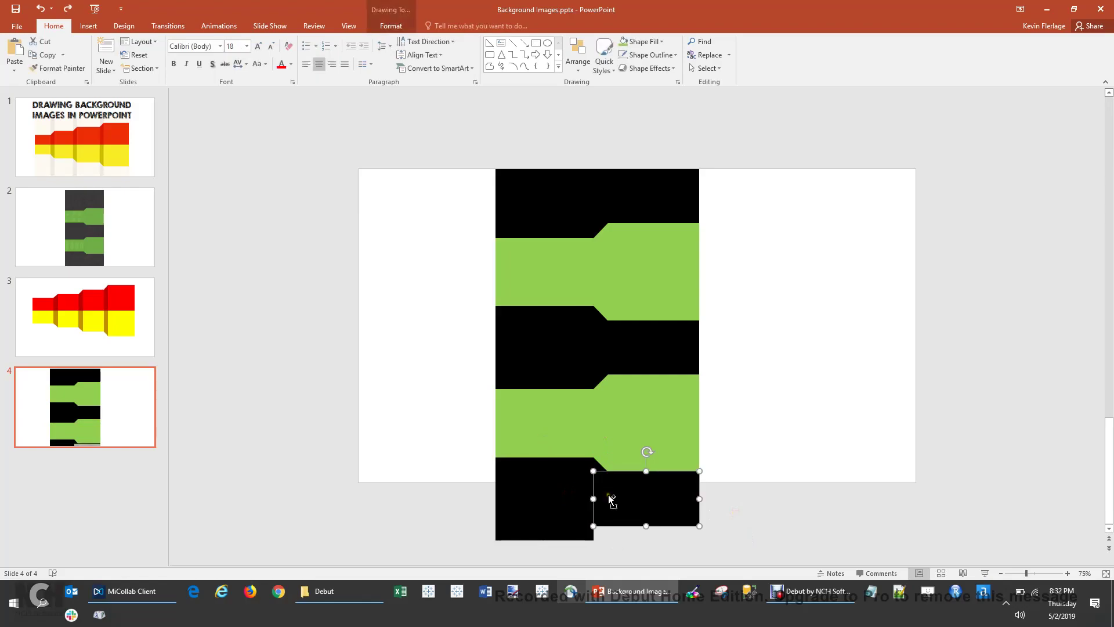
{"action": "left_click_drag", "start_coordinate": [645, 525], "coordinate": [645, 539]}
{"action": "left_click", "coordinate": [771, 513]}
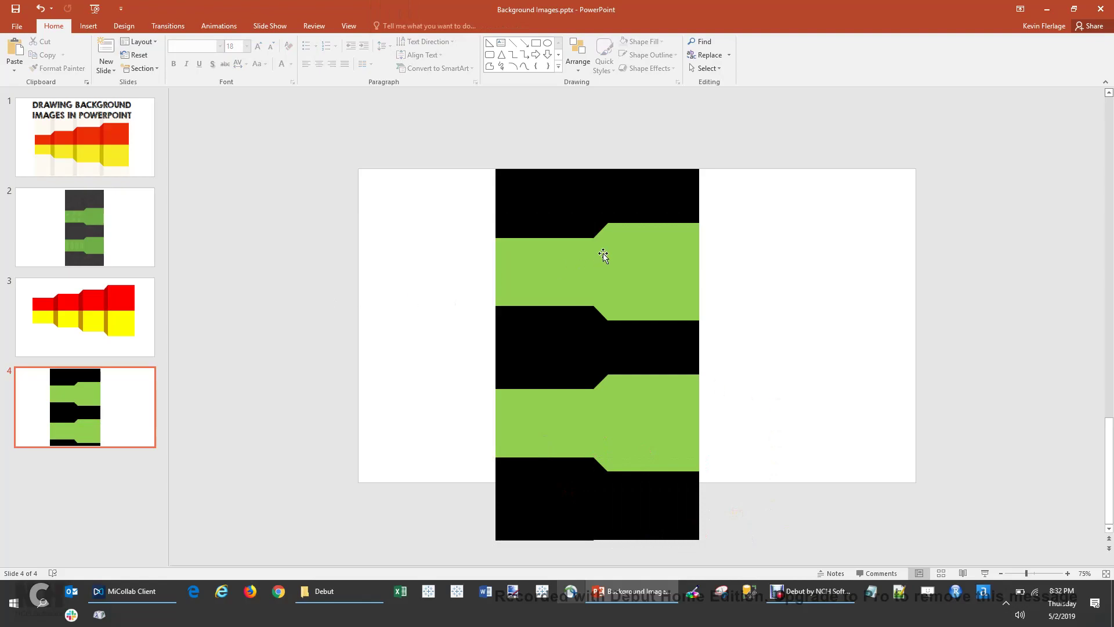
Group all the black and green banner pieces on slide 4
{"action": "left_click_drag", "start_coordinate": [482, 154], "coordinate": [738, 562]}
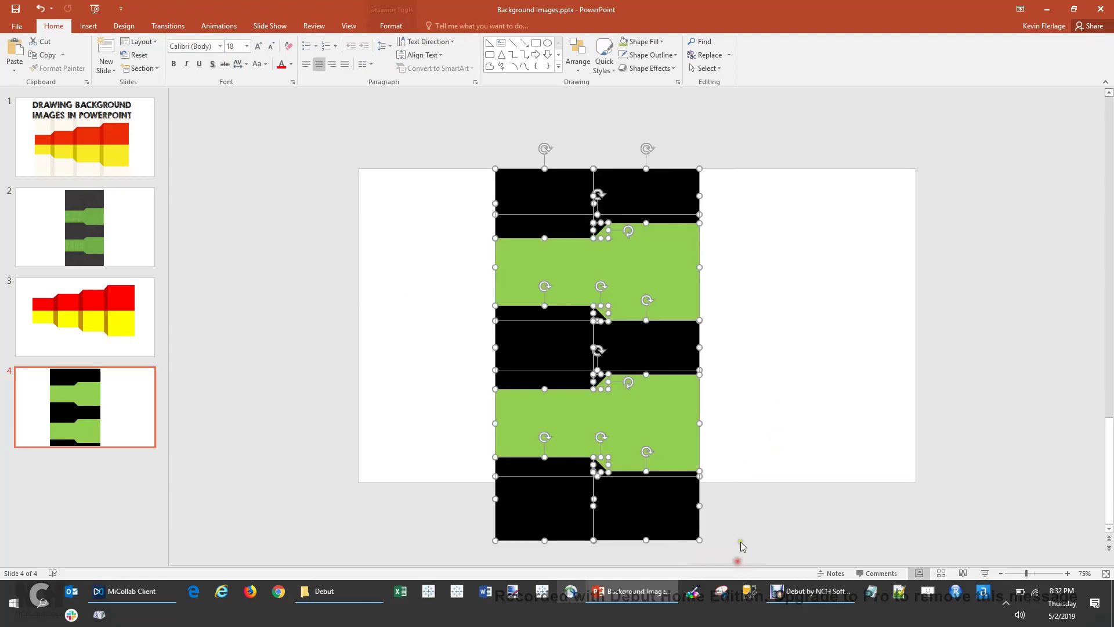
{"action": "right_click", "coordinate": [622, 170]}
{"action": "mouse_move", "coordinate": [666, 235]}
{"action": "left_click", "coordinate": [732, 235]}
{"action": "left_click", "coordinate": [784, 234]}
{"action": "scroll", "coordinate": [767, 280], "scroll_direction": "up", "scroll_amount": 4, "text": "ctrl"}
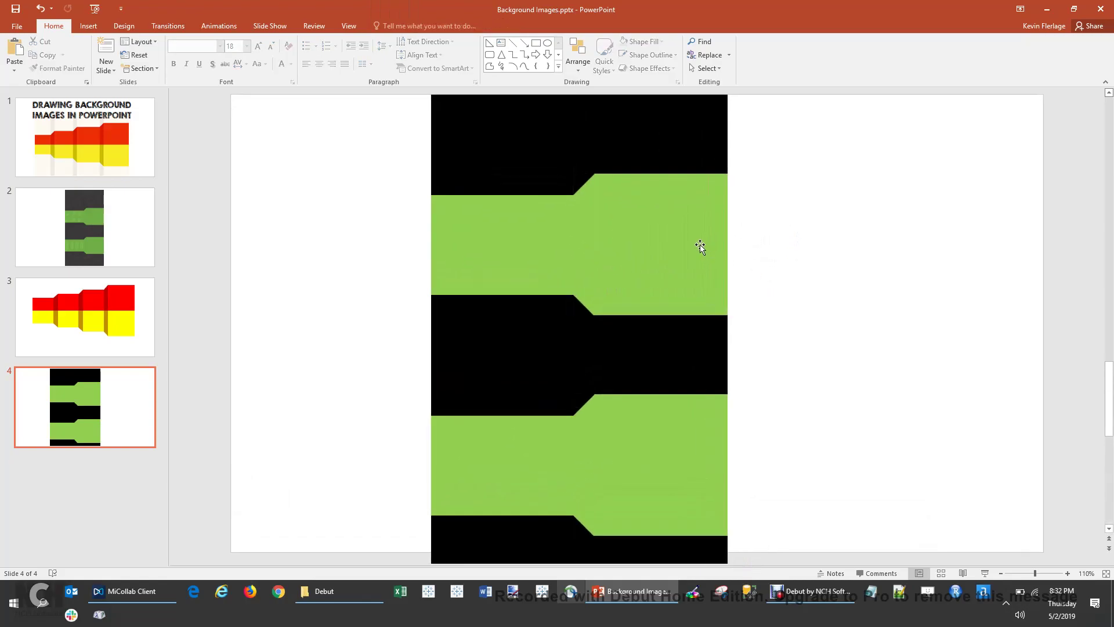
{"action": "left_click", "coordinate": [696, 270]}
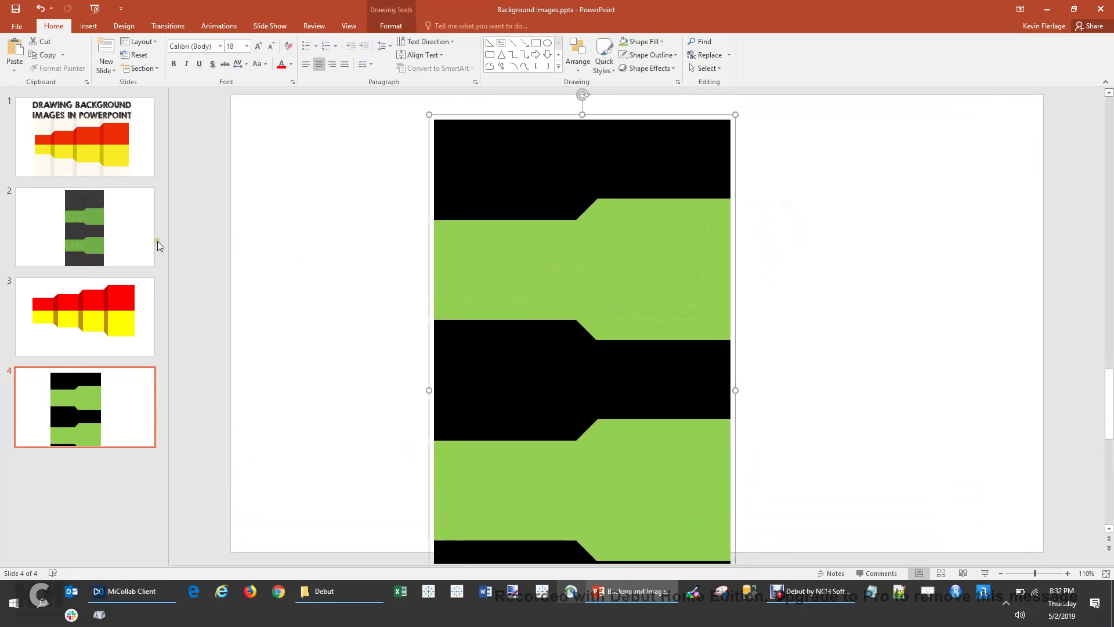
Compare with slide 2's banner, checking slide 4's group in between
{"action": "left_click", "coordinate": [124, 238]}
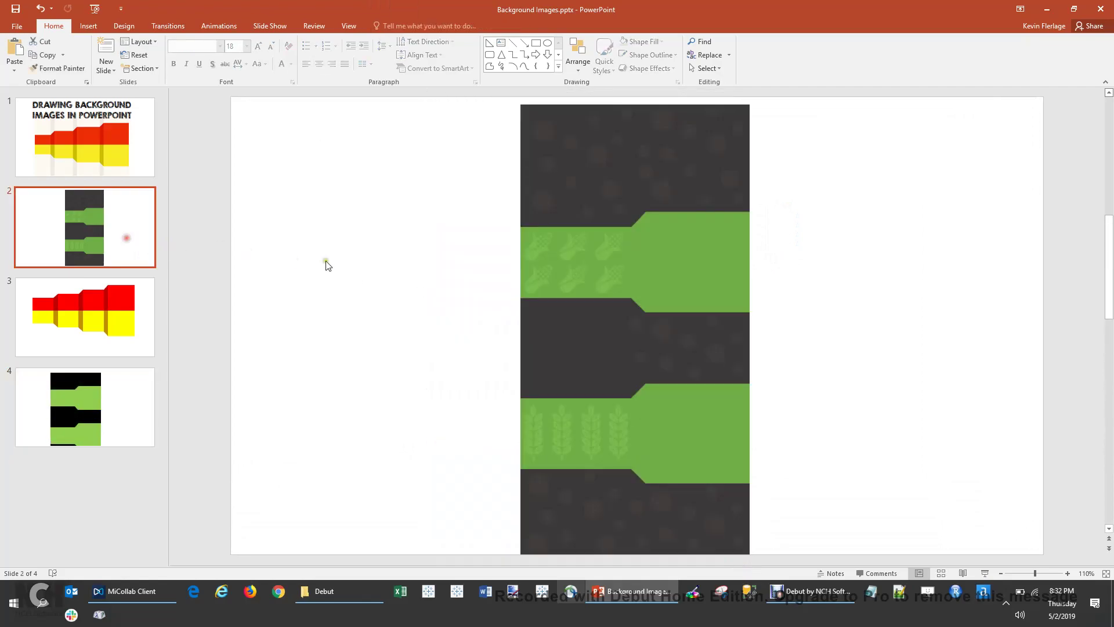
{"action": "left_click", "coordinate": [152, 391]}
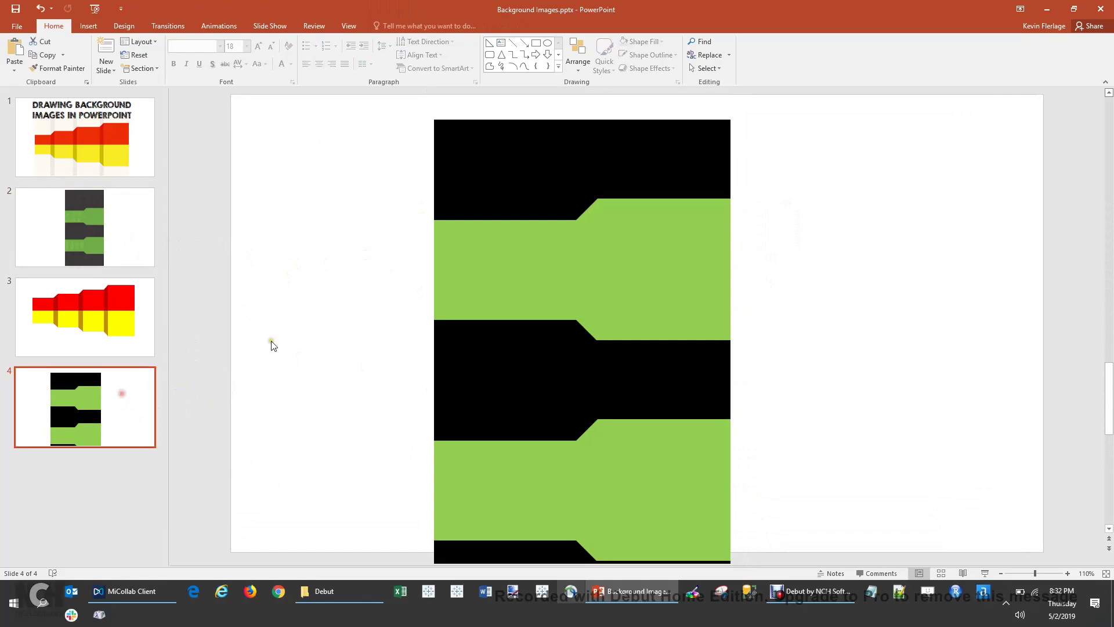
{"action": "left_click", "coordinate": [589, 149]}
{"action": "left_click", "coordinate": [764, 176]}
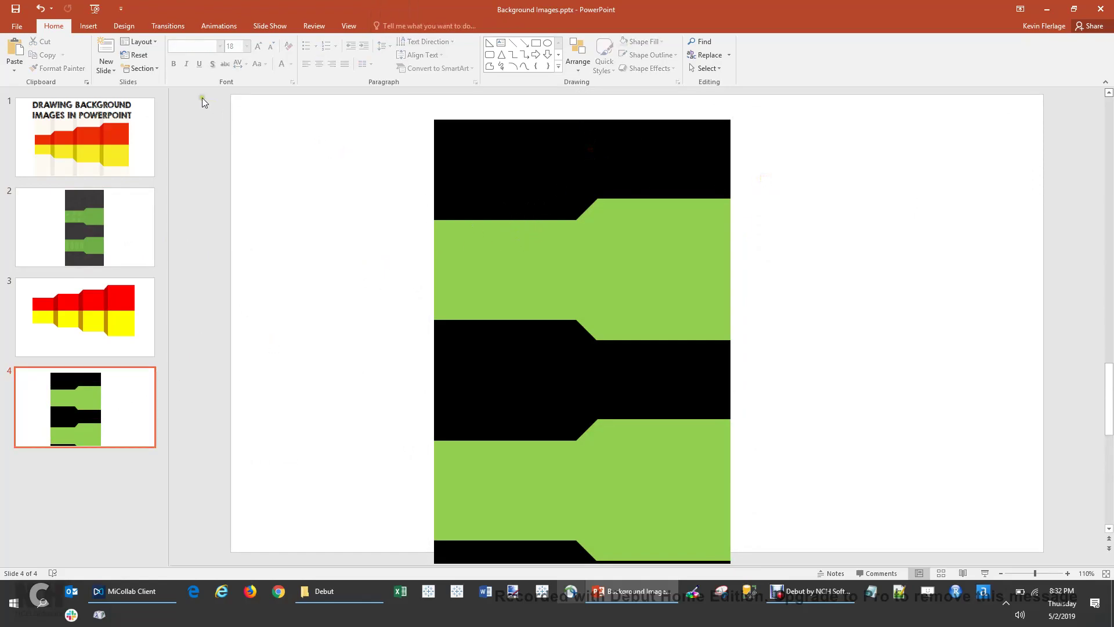
{"action": "left_click", "coordinate": [104, 225]}
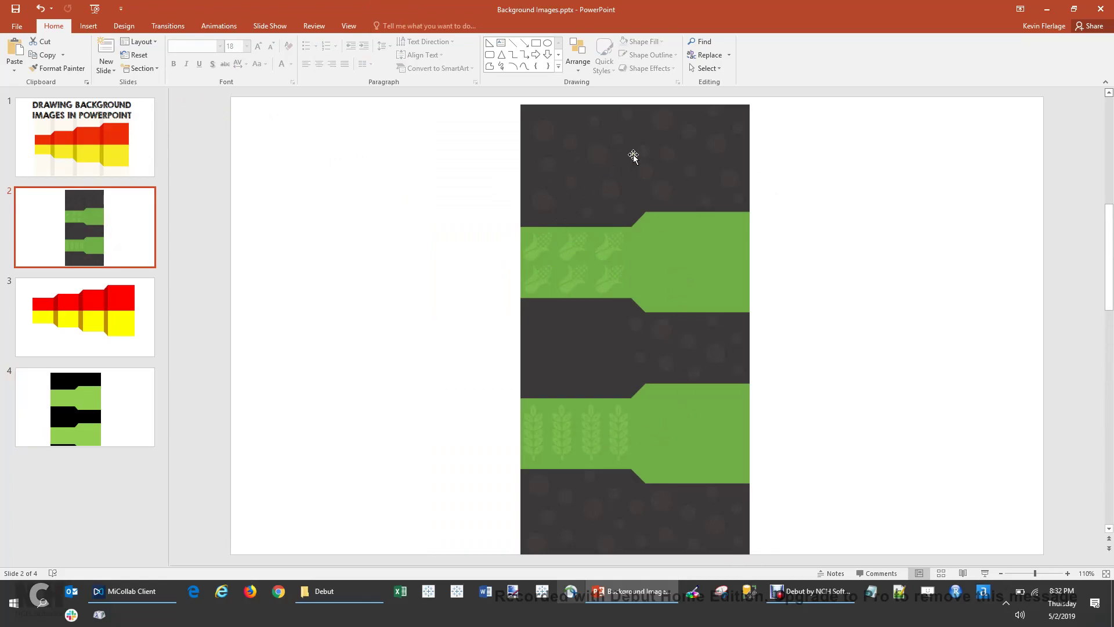
On slide 4, draw a small oval with no outline and dark grey fill, then move it onto the top black band
{"action": "left_click", "coordinate": [139, 385]}
{"action": "left_click", "coordinate": [90, 26]}
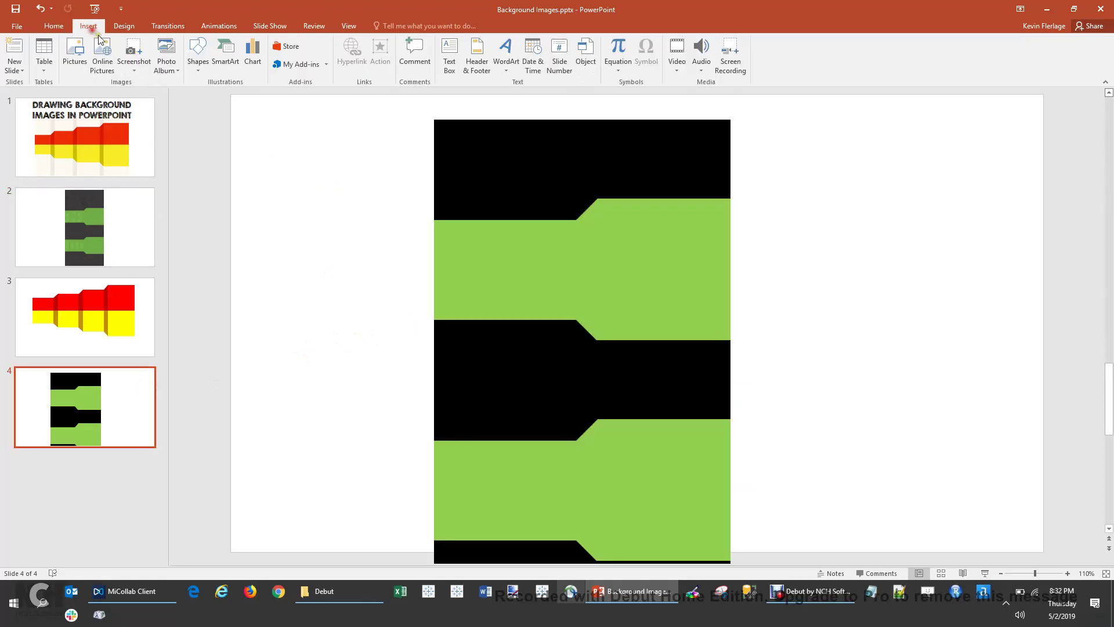
{"action": "left_click", "coordinate": [198, 58]}
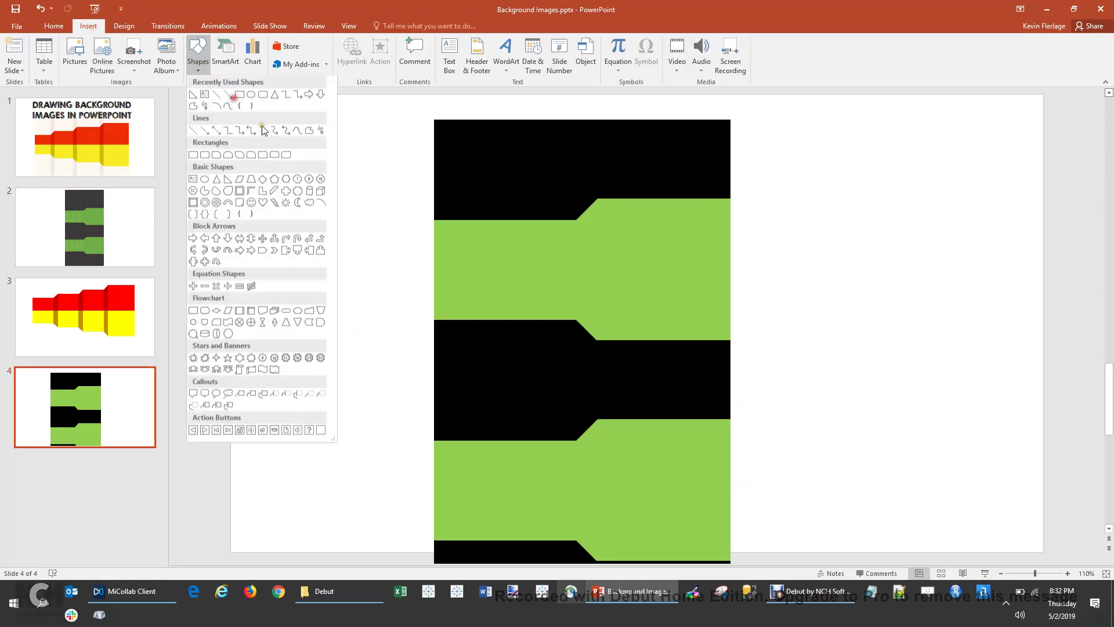
{"action": "left_click", "coordinate": [250, 94]}
{"action": "left_click_drag", "start_coordinate": [277, 132], "coordinate": [308, 148]}
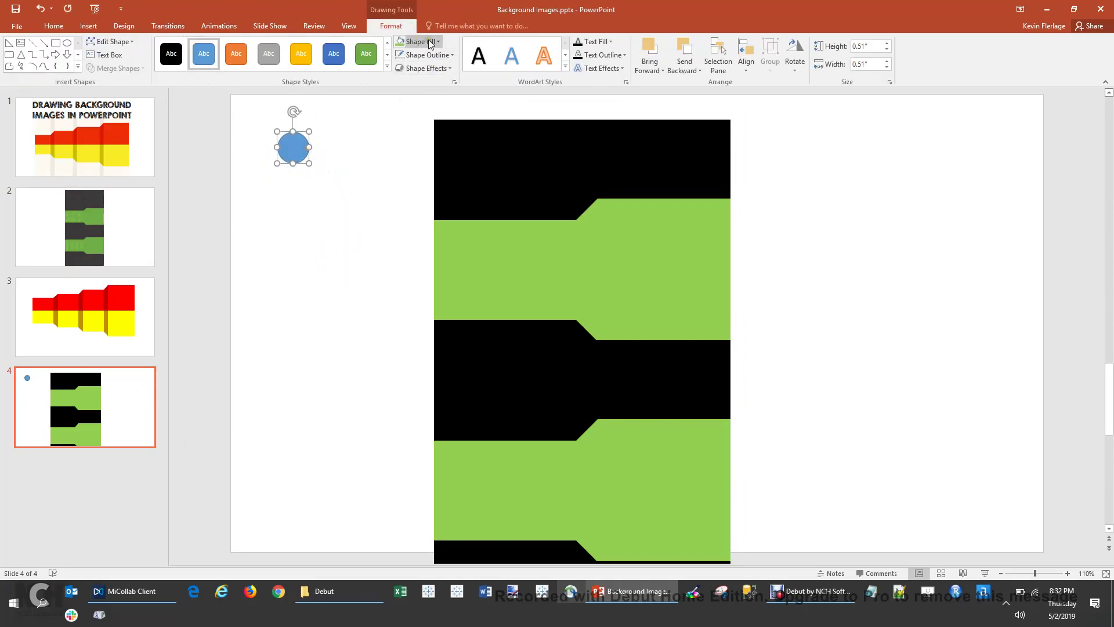
{"action": "left_click", "coordinate": [436, 43]}
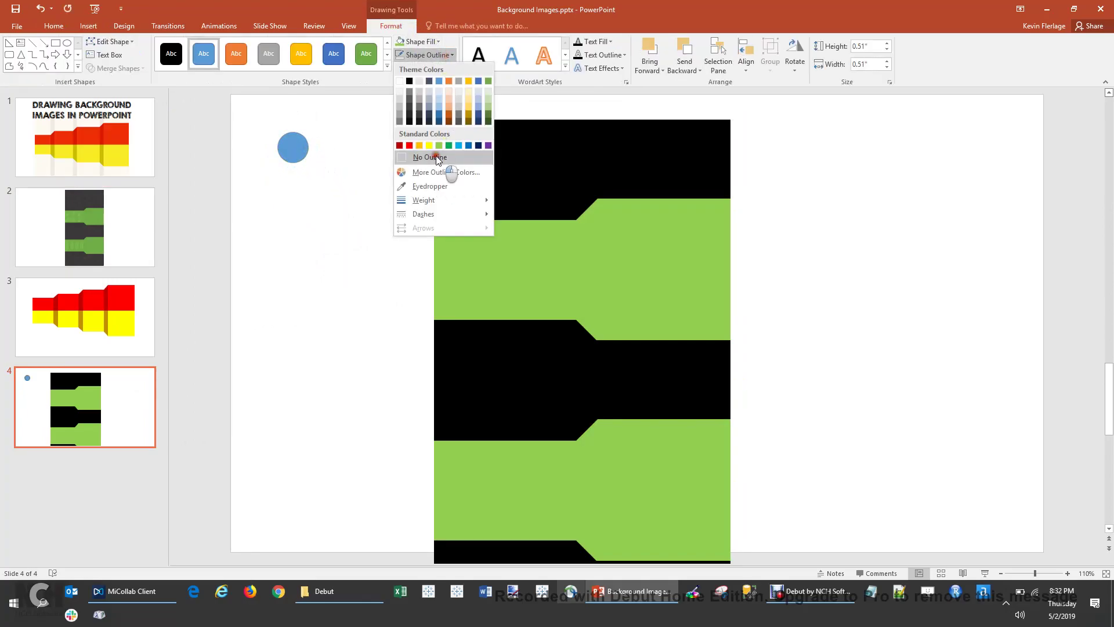
{"action": "left_click", "coordinate": [445, 56]}
{"action": "left_click", "coordinate": [437, 42]}
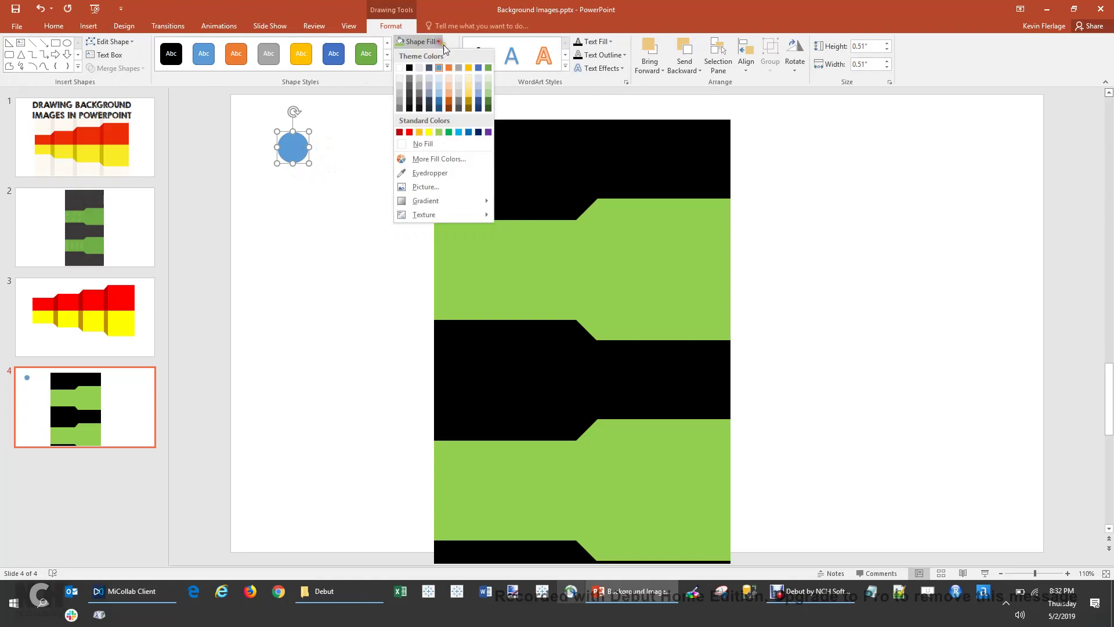
{"action": "left_click", "coordinate": [420, 104]}
{"action": "left_click_drag", "start_coordinate": [292, 147], "coordinate": [466, 145]}
Paste copies of the dark circle and spread them across the top black band
{"action": "left_click", "coordinate": [523, 168]}
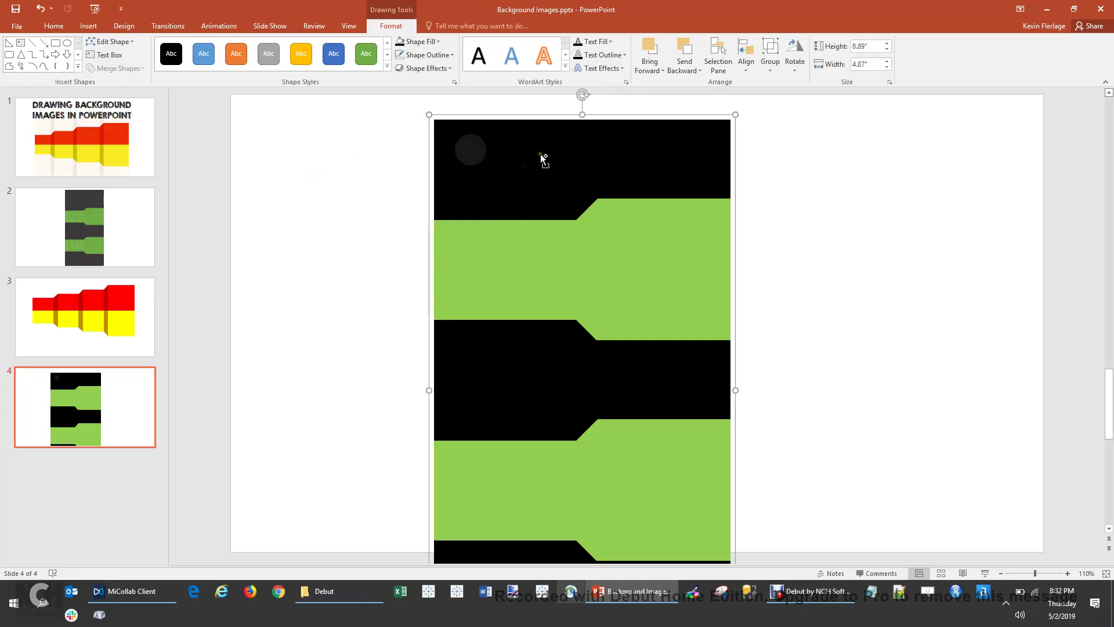
{"action": "scroll", "coordinate": [542, 160], "scroll_direction": "up", "scroll_amount": 1}
{"action": "scroll", "coordinate": [614, 190], "scroll_direction": "up", "scroll_amount": 5}
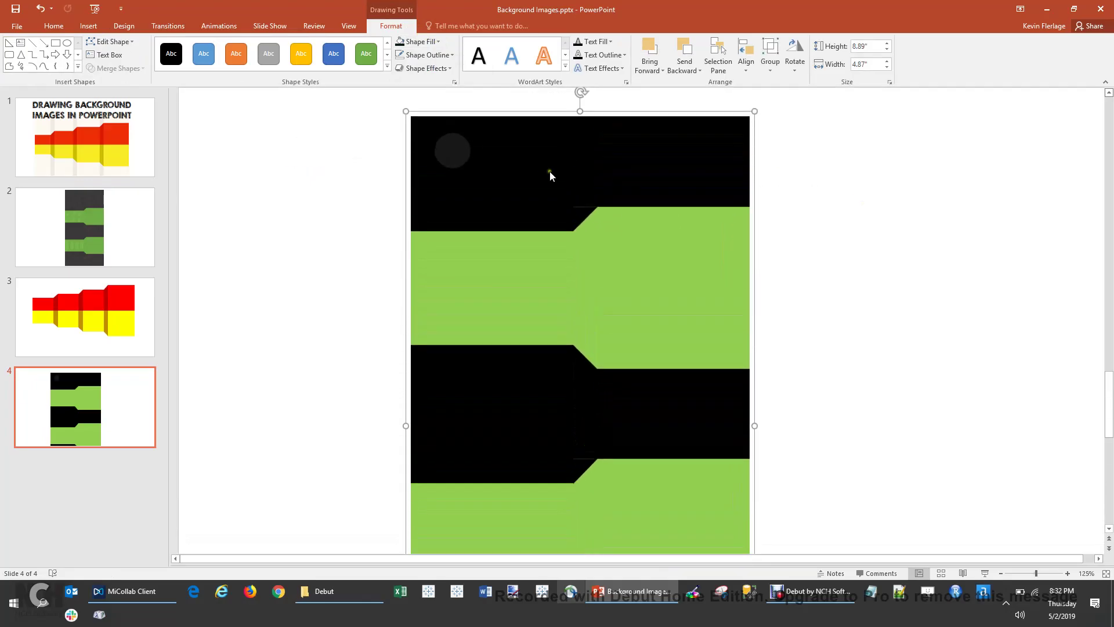
{"action": "scroll", "coordinate": [516, 201], "scroll_direction": "down", "scroll_amount": 5}
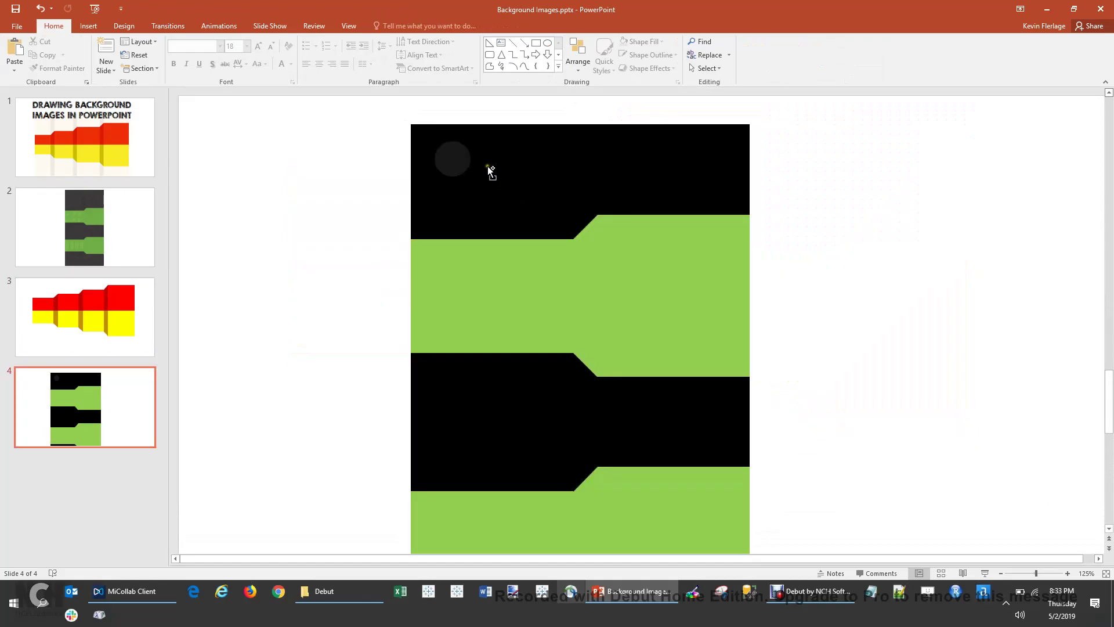
{"action": "scroll", "coordinate": [486, 166], "scroll_direction": "up", "scroll_amount": 2}
{"action": "scroll", "coordinate": [479, 166], "scroll_direction": "up", "scroll_amount": 1}
{"action": "left_click", "coordinate": [412, 161]}
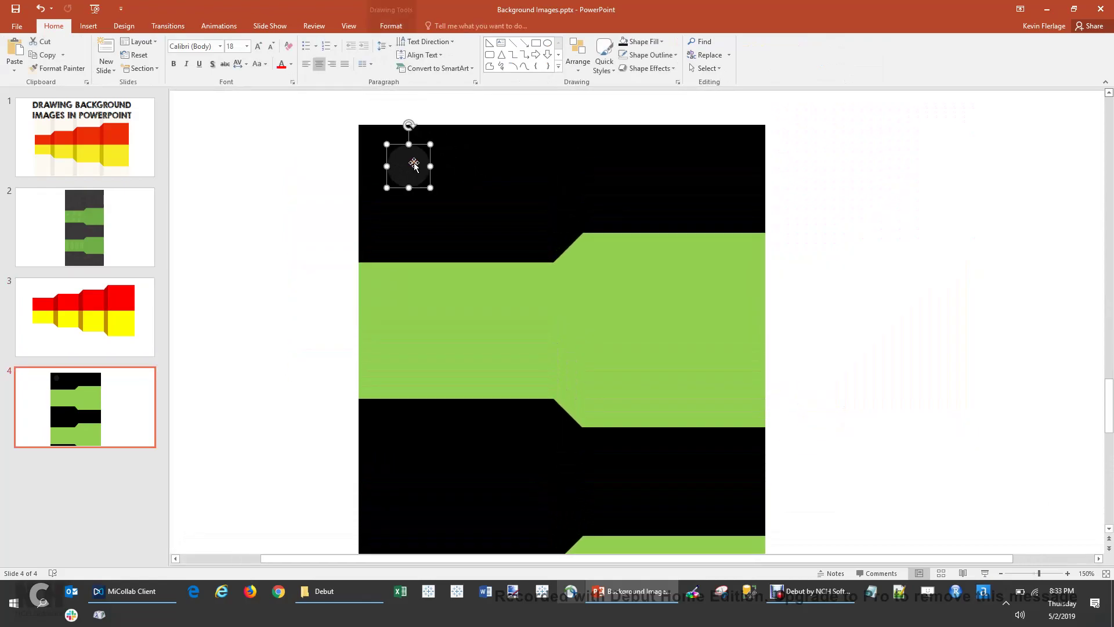
{"action": "key", "text": "ctrl+v"}
{"action": "left_click_drag", "start_coordinate": [437, 177], "coordinate": [505, 165]}
{"action": "key", "text": "ctrl+v"}
{"action": "key", "text": "ctrl+v"}
{"action": "left_click_drag", "start_coordinate": [420, 172], "coordinate": [598, 182]}
{"action": "key", "text": "ctrl+v"}
Shrink three of the circles and enlarge the top right one for varied sizes
{"action": "left_click", "coordinate": [560, 223]}
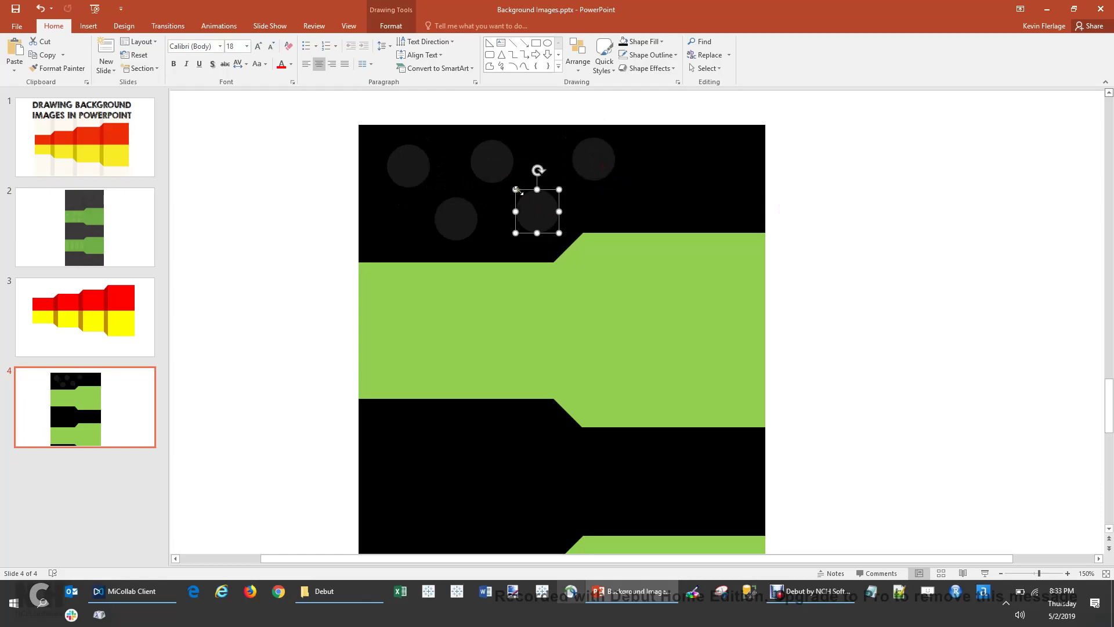
{"action": "left_click_drag", "start_coordinate": [516, 190], "coordinate": [529, 204]}
{"action": "left_click", "coordinate": [496, 165]}
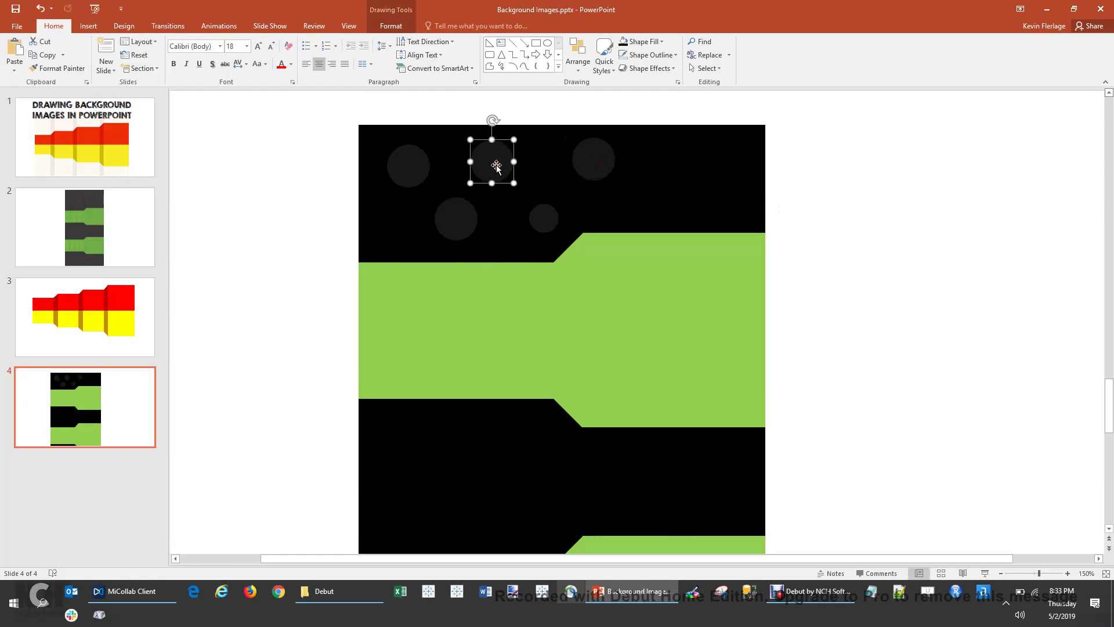
{"action": "mouse_move", "coordinate": [515, 140]}
{"action": "left_mouse_down"}
{"action": "mouse_move", "coordinate": [524, 150]}
{"action": "mouse_move", "coordinate": [508, 145]}
{"action": "left_mouse_up"}
{"action": "left_click", "coordinate": [461, 216]}
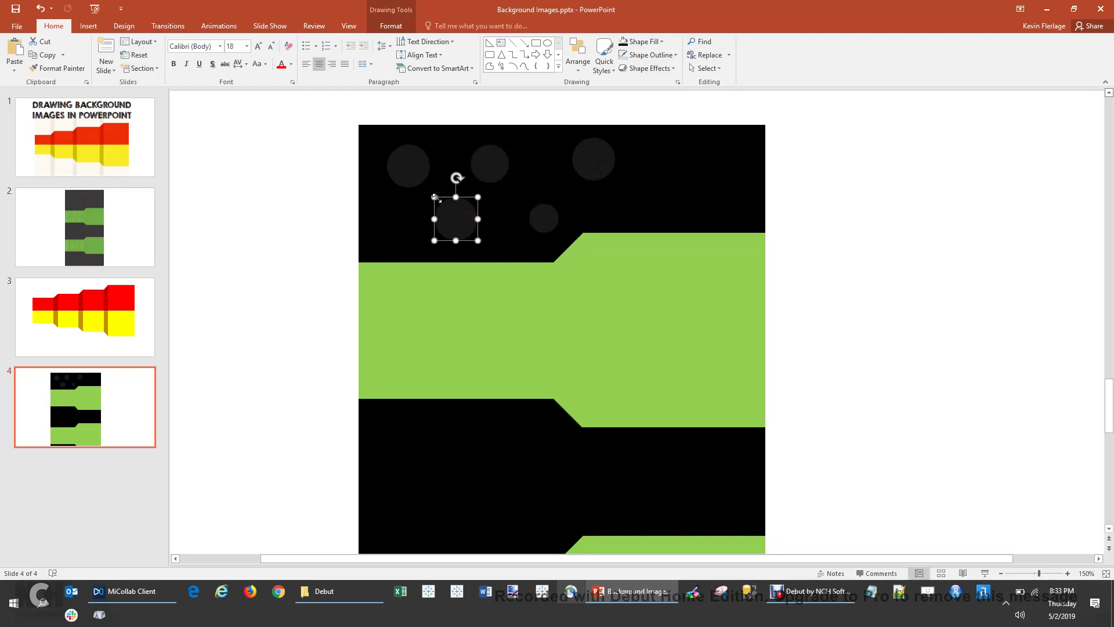
{"action": "left_click_drag", "start_coordinate": [435, 197], "coordinate": [440, 203]}
{"action": "left_click", "coordinate": [587, 165]}
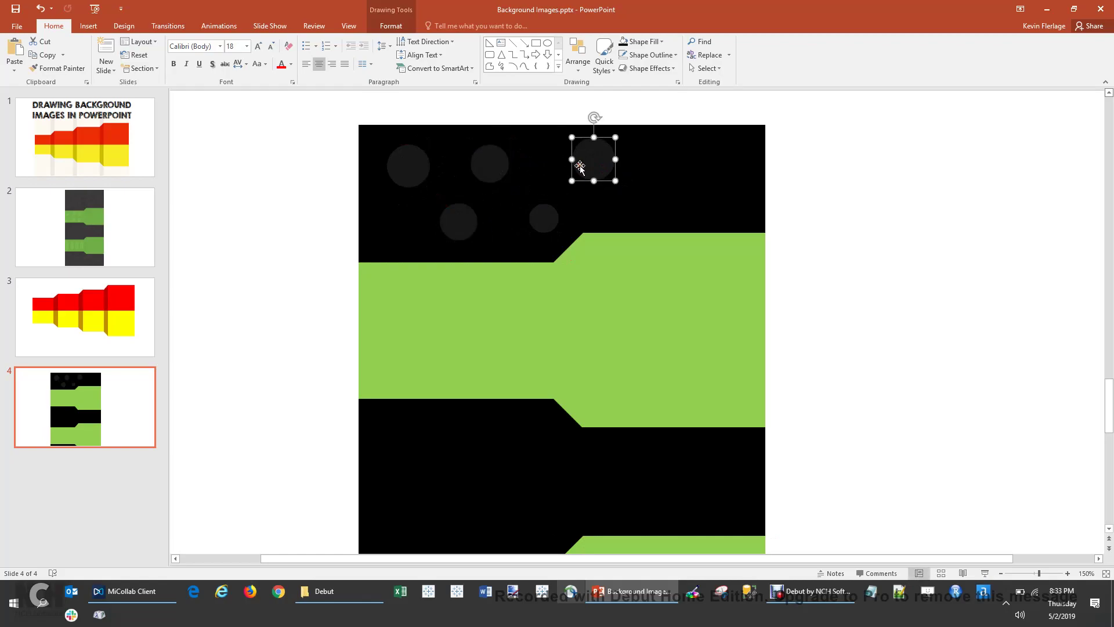
{"action": "left_click_drag", "start_coordinate": [617, 183], "coordinate": [623, 189]}
{"action": "left_click", "coordinate": [779, 197]}
{"action": "scroll", "coordinate": [835, 218], "scroll_direction": "down", "scroll_amount": 8, "text": "ctrl"}
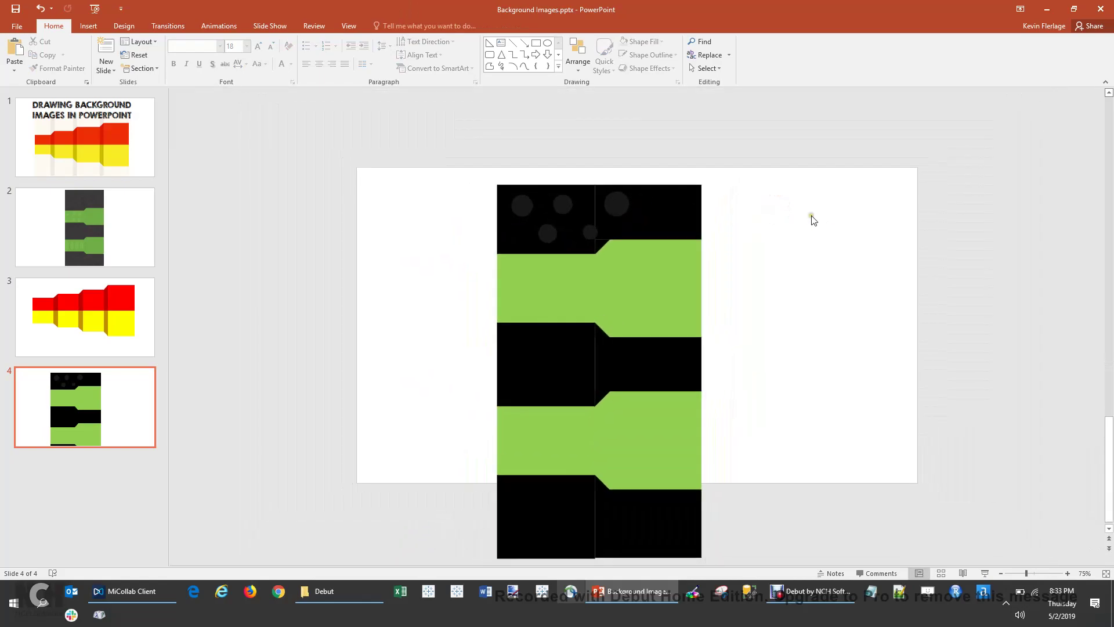
Select the stepped banner and all the dark circles, then group them into one shape
{"action": "mouse_move", "coordinate": [479, 155]}
{"action": "left_mouse_down"}
{"action": "mouse_move", "coordinate": [638, 362]}
{"action": "mouse_move", "coordinate": [741, 525]}
{"action": "mouse_move", "coordinate": [721, 563]}
{"action": "left_mouse_up"}
{"action": "right_click", "coordinate": [639, 175]}
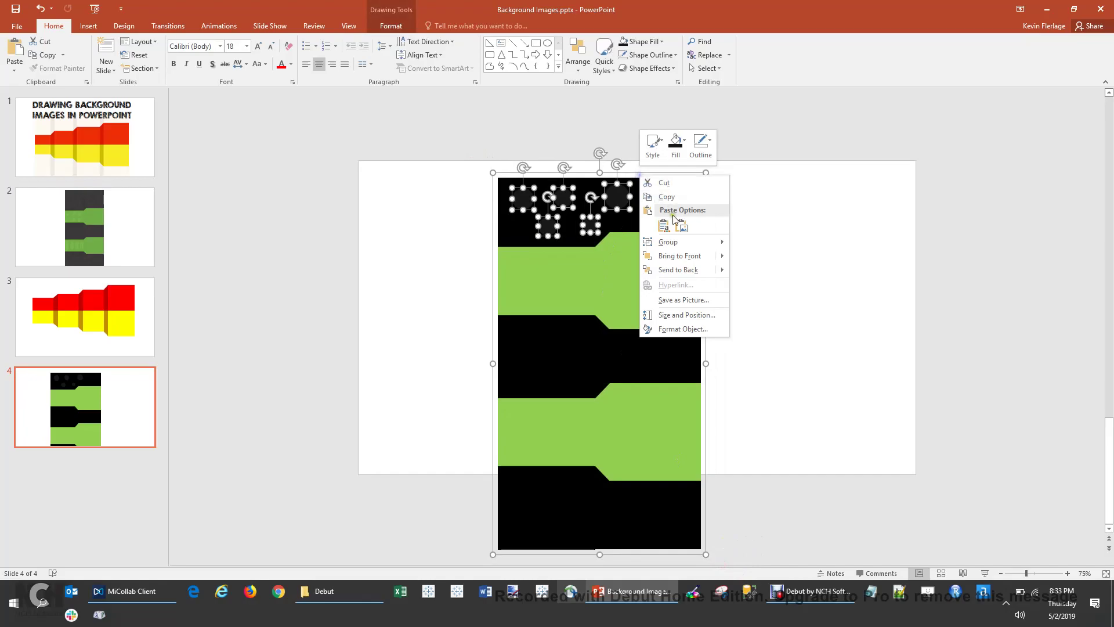
{"action": "mouse_move", "coordinate": [685, 239]}
{"action": "left_click", "coordinate": [765, 241]}
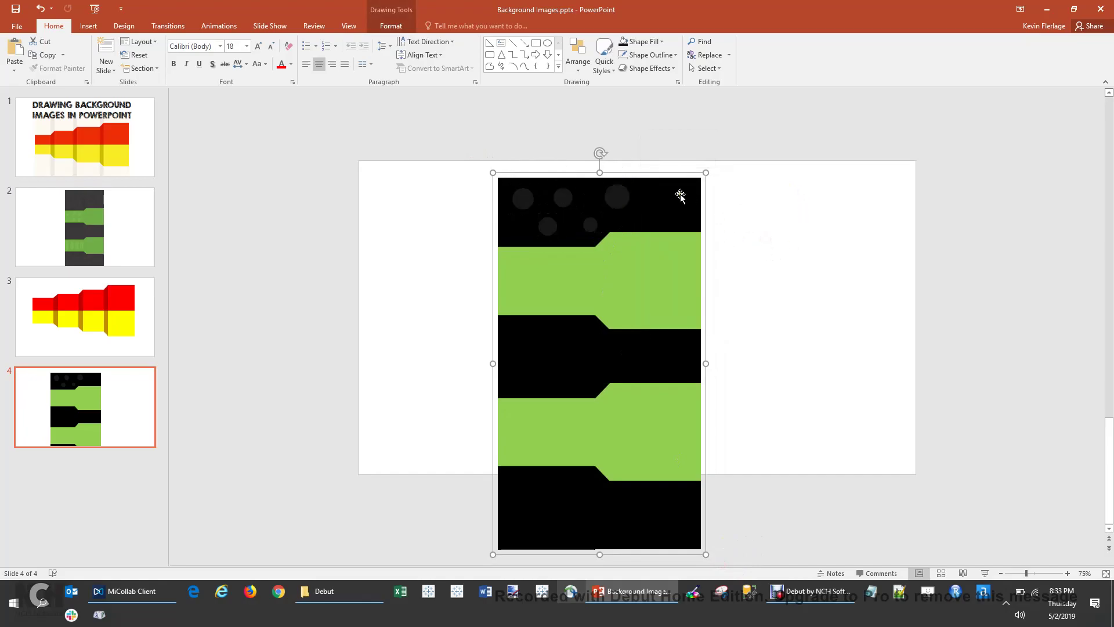
Save the grouped banner as a PNG picture
{"action": "right_click", "coordinate": [663, 175]}
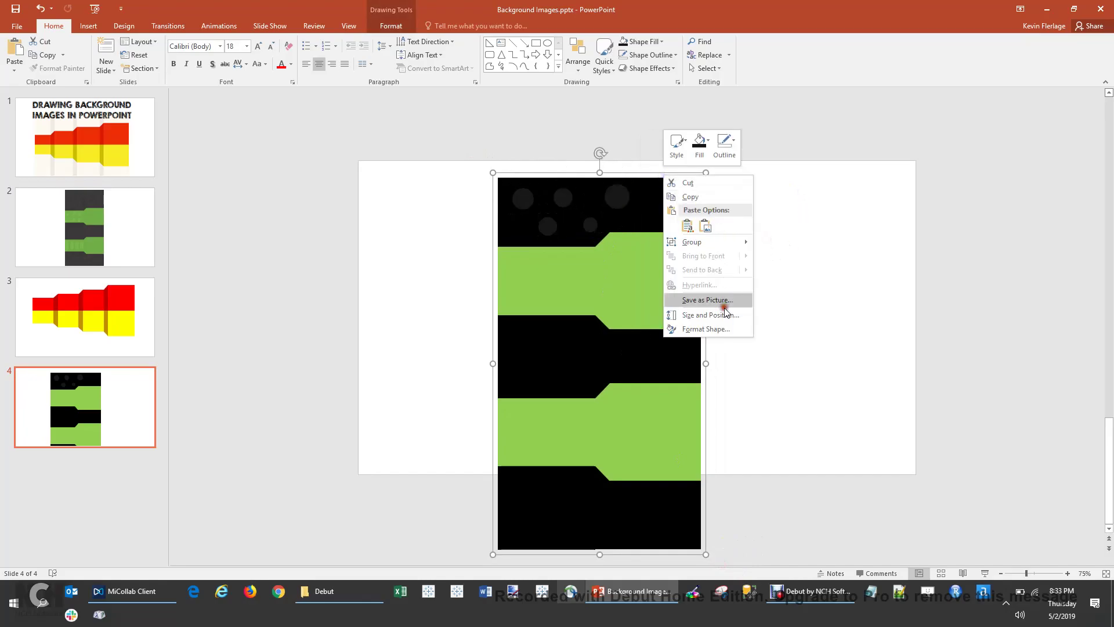
{"action": "left_click", "coordinate": [740, 302]}
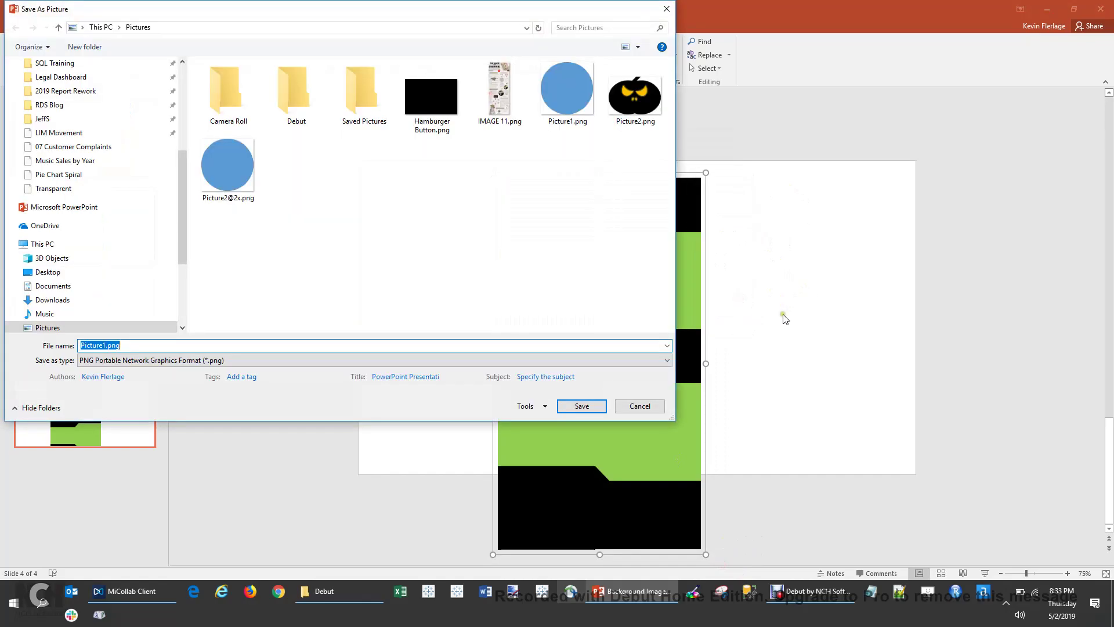
{"action": "left_click", "coordinate": [635, 406]}
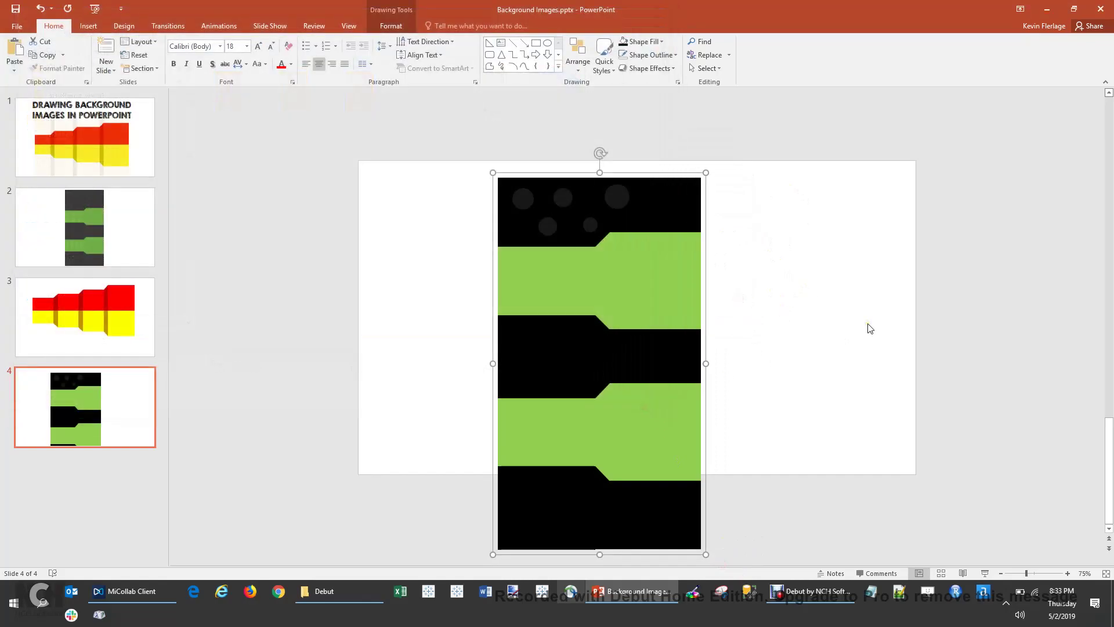